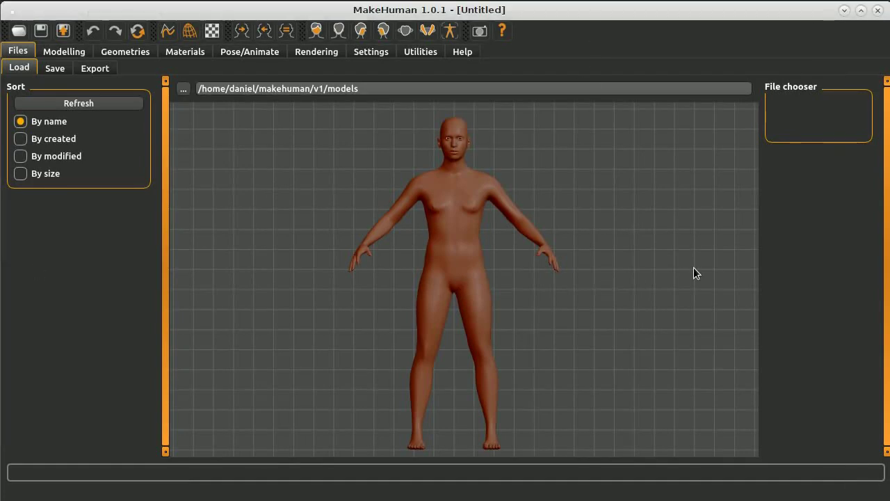
- Set the figure's gender to fully male in the main modelling macro parameters
click(63, 51)
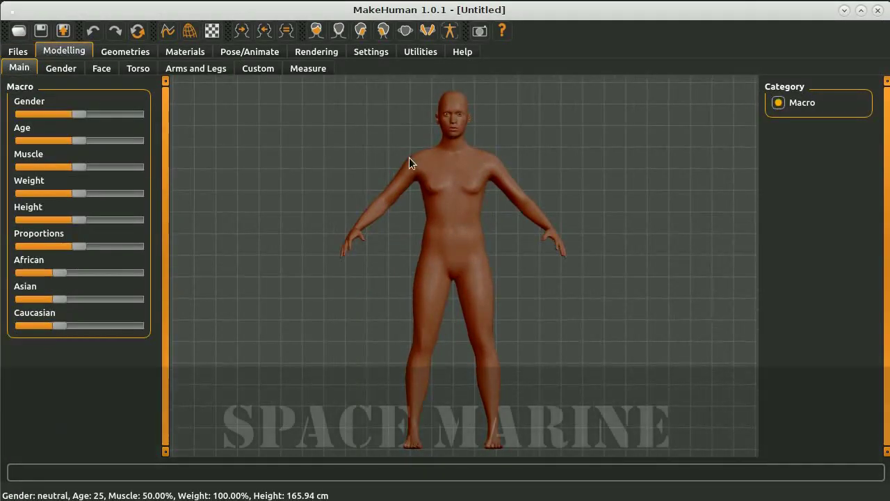
right_drag(525, 203, 547, 309)
scroll(547, 308, down, 5)
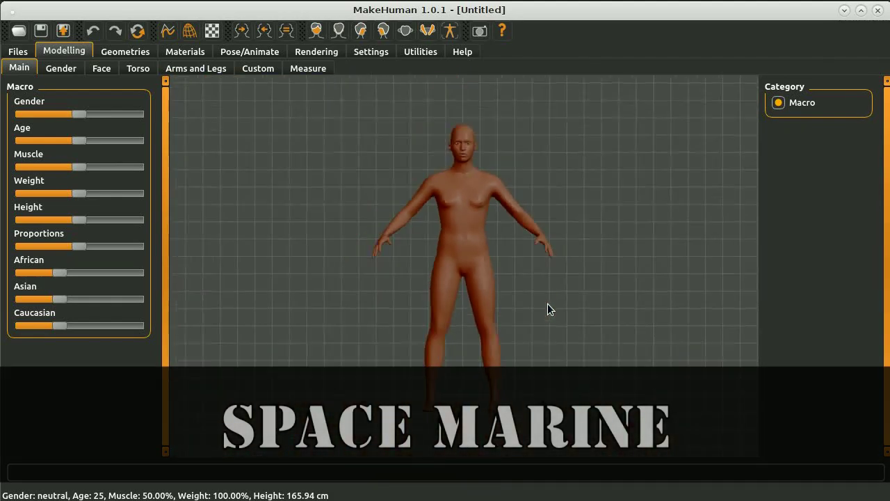
scroll(410, 237, up, 1)
drag(80, 114, 143, 167)
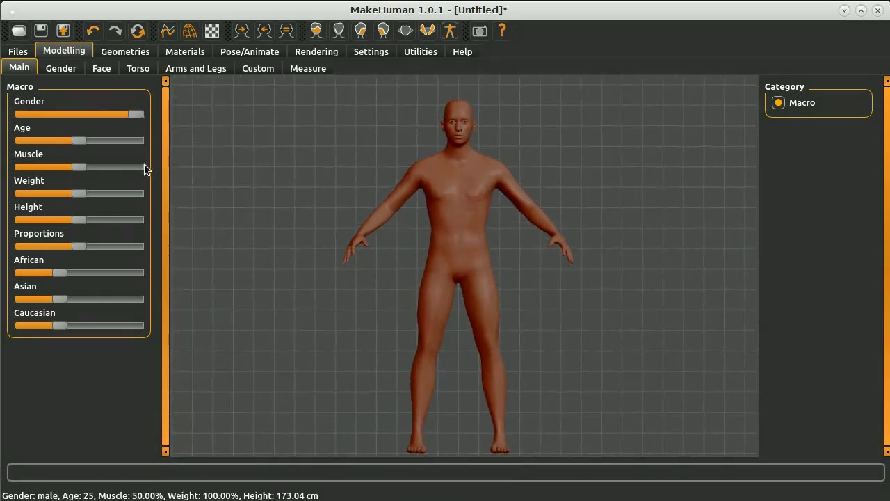
- Try the figure's age up to 90, return it to 25, and try the minimum muscle amount
click(59, 144)
drag(21, 145, 238, 161)
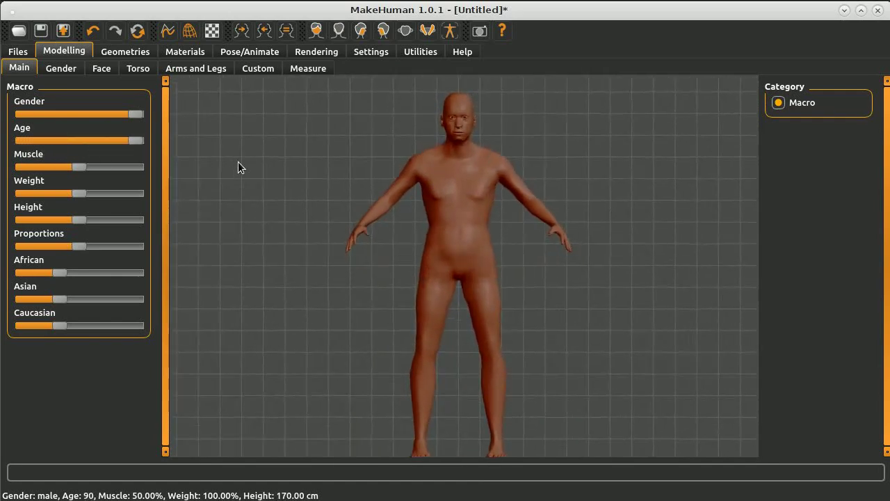
click(79, 152)
drag(73, 166, 21, 167)
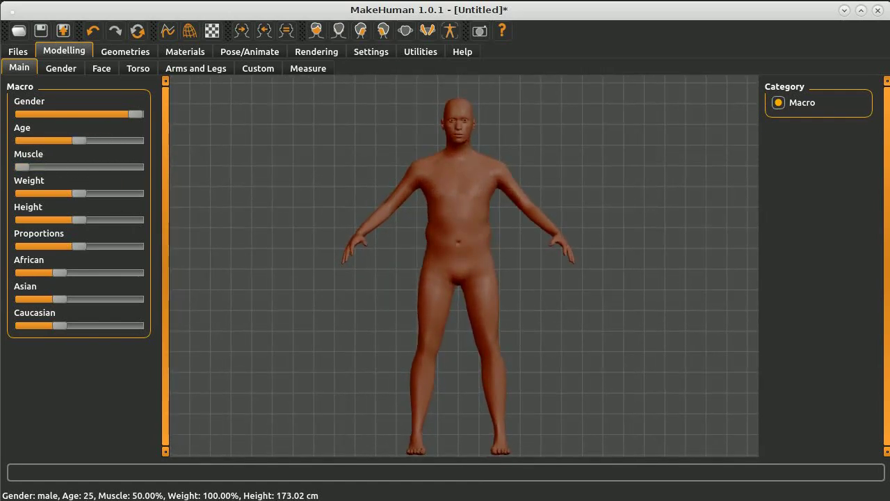
- Build a massive body with muscle at 100%, weight at 150% and proportions close to the maximum
drag(78, 193, 159, 221)
drag(35, 167, 634, 272)
drag(76, 246, 137, 251)
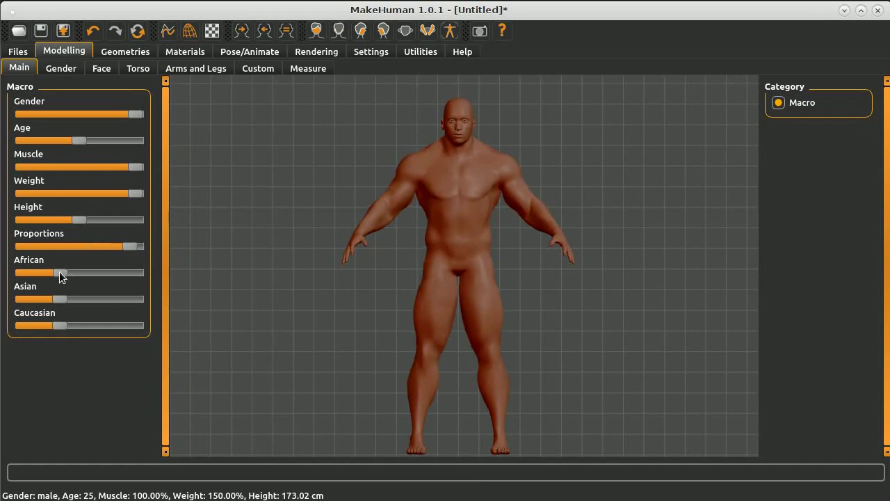
- Make the figure fully Caucasian, with the African and Asian parameters at minimum
drag(60, 273, 149, 280)
drag(21, 302, 187, 309)
drag(23, 326, 152, 345)
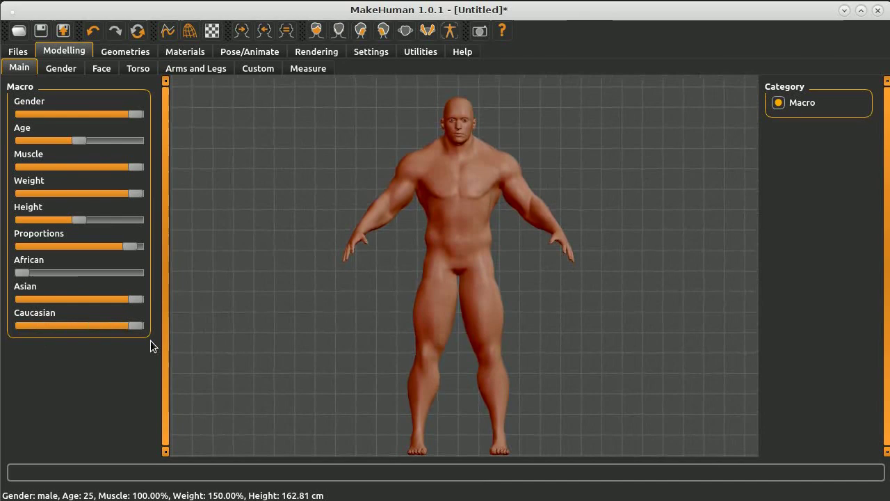
drag(497, 186, 343, 319)
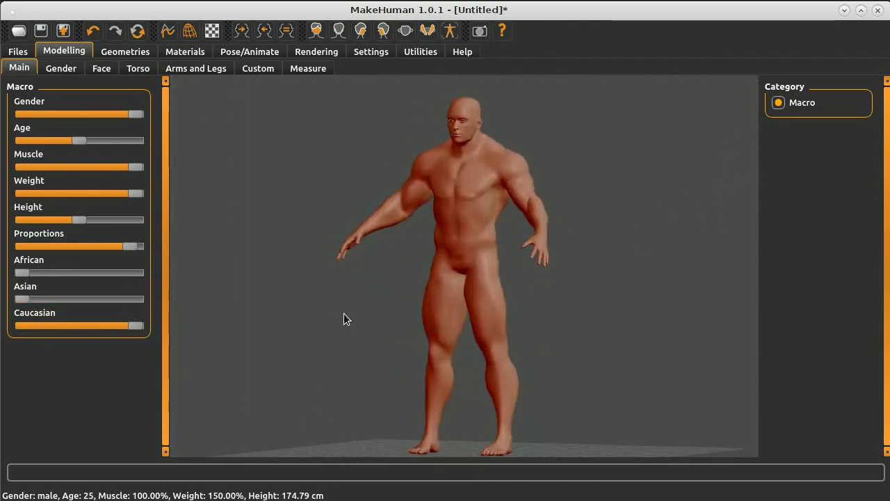
- Try several eyebrow geometries on the face and apply the last eyebrow style in the library
click(125, 51)
scroll(469, 171, up, 2)
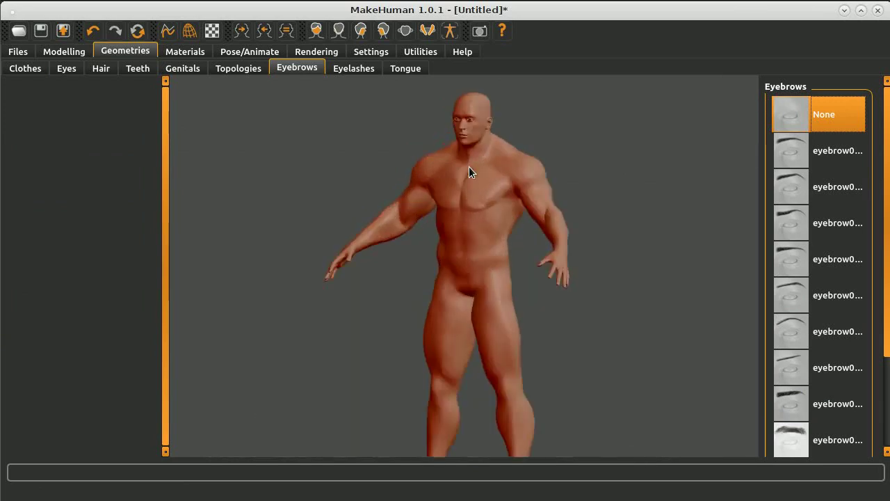
click(833, 219)
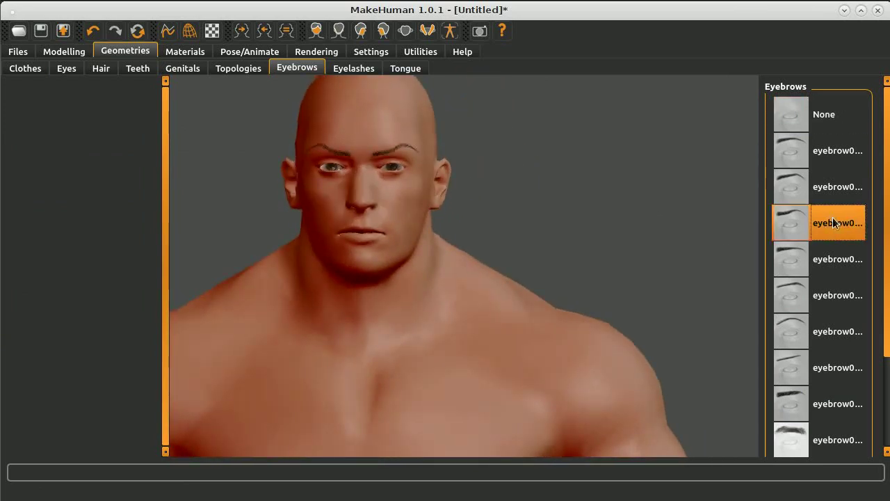
click(830, 120)
click(835, 150)
click(835, 431)
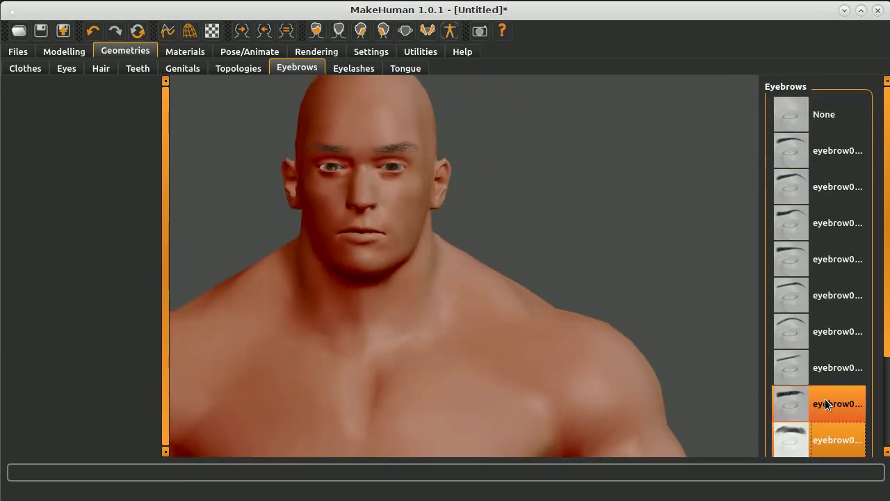
scroll(826, 389, down, 3)
click(835, 424)
drag(729, 387, 524, 213)
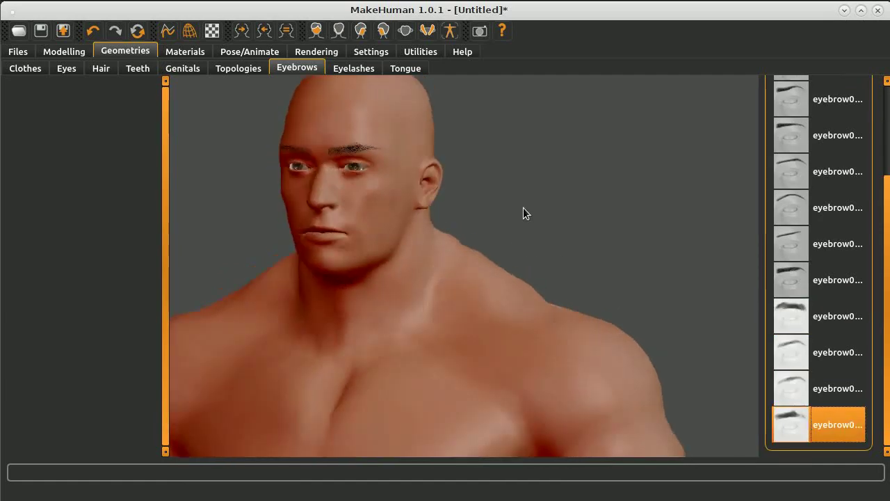
- In the face's head shape category, raise Age to about 85% and Angle slightly above the middle
click(18, 51)
click(62, 54)
click(61, 69)
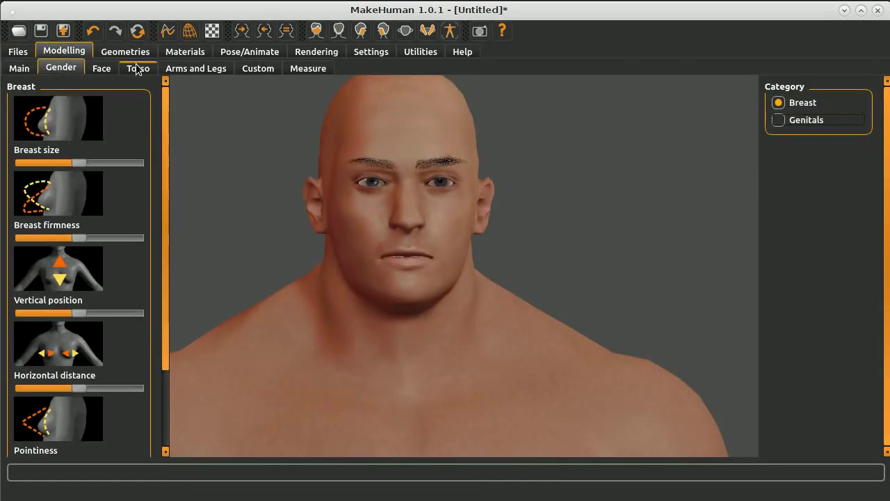
click(106, 69)
drag(589, 267, 473, 194)
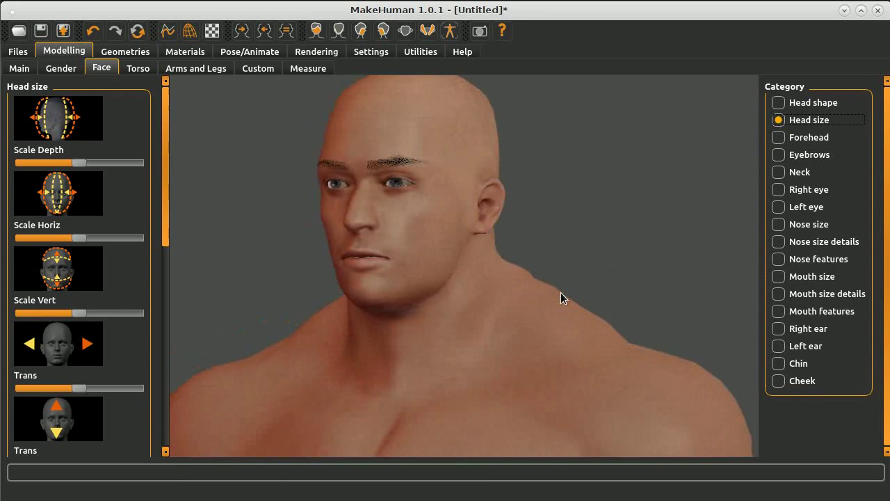
drag(164, 206, 182, 184)
click(816, 105)
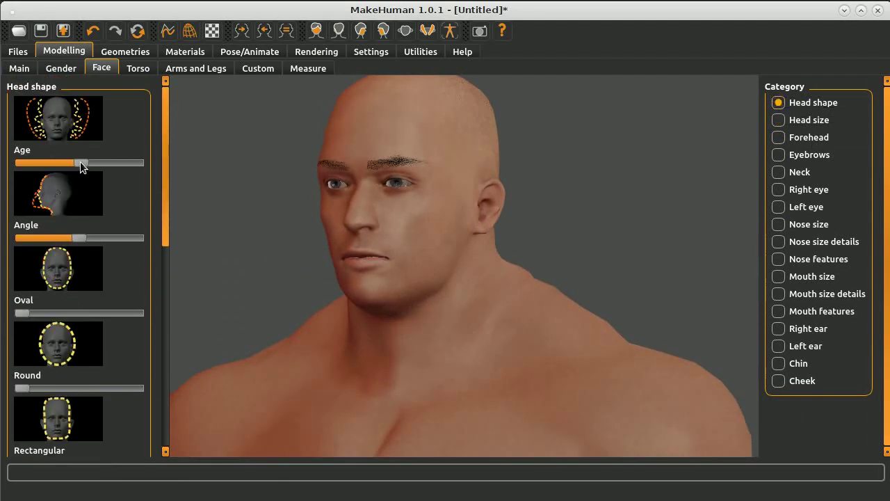
drag(135, 163, 91, 163)
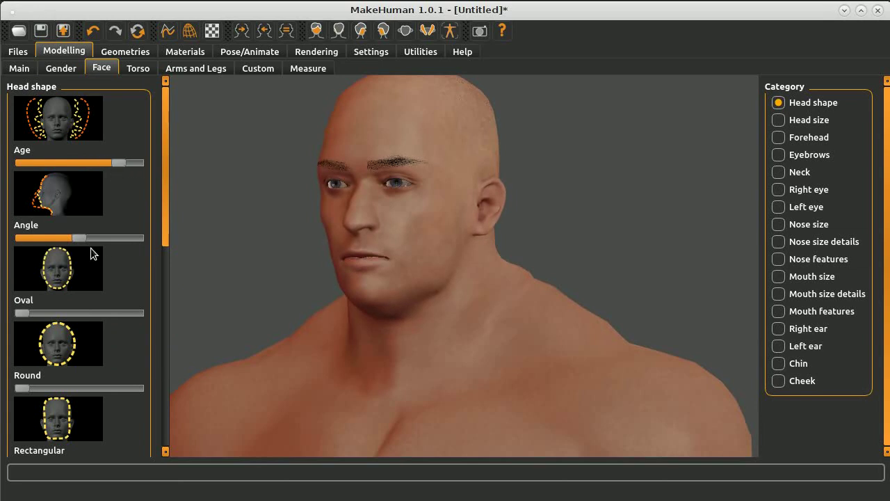
mouse_move(79, 237)
mouse_down()
mouse_move(110, 237)
mouse_move(81, 239)
mouse_up()
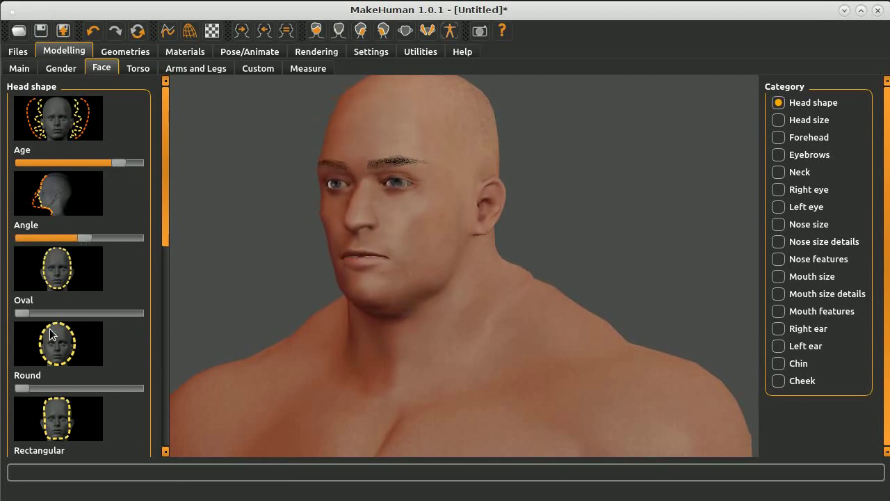
- Make the head shape blockier with Rectangular at about 65% and Square at about 30%
drag(168, 227, 168, 267)
drag(22, 378, 104, 378)
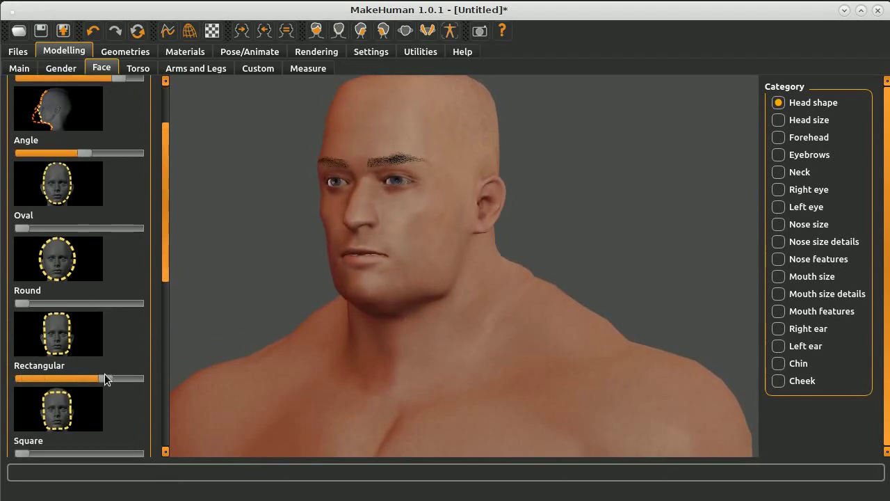
drag(22, 453, 56, 452)
drag(166, 248, 164, 379)
key(ctrl+1)
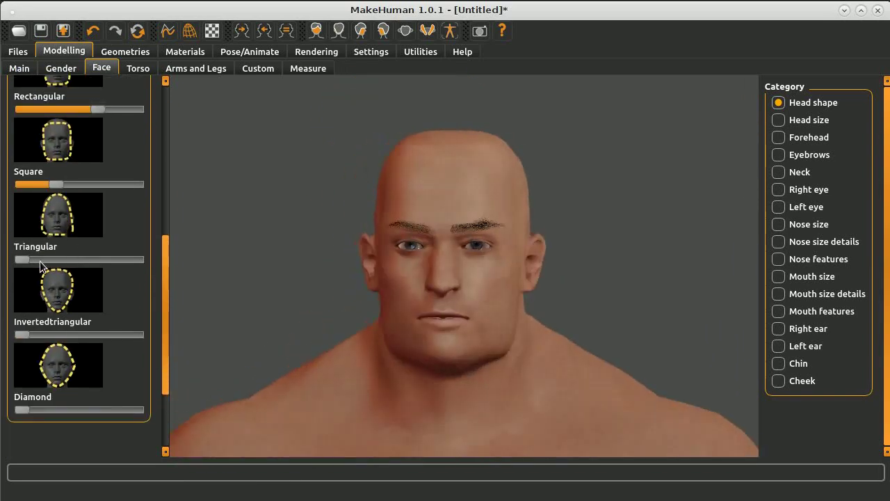
- Refine the head shape with Diamond at about 30% and both Rectangular and Triangular slightly under half
drag(23, 410, 60, 409)
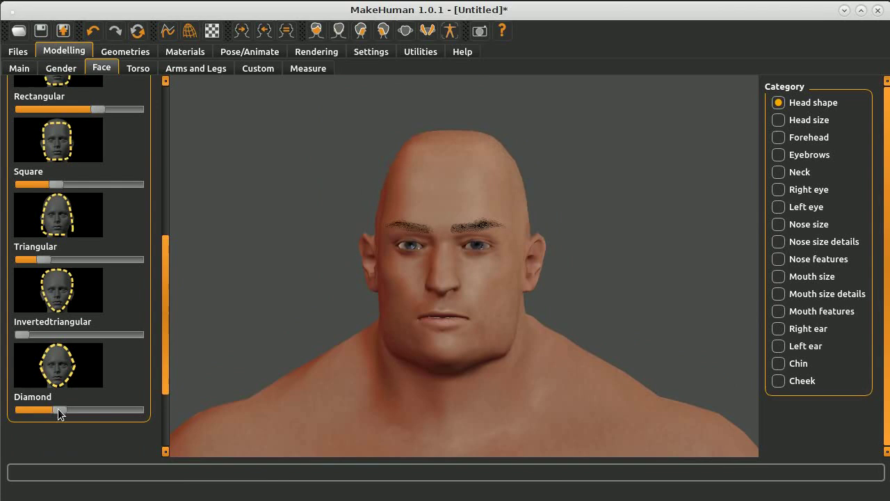
drag(97, 109, 74, 116)
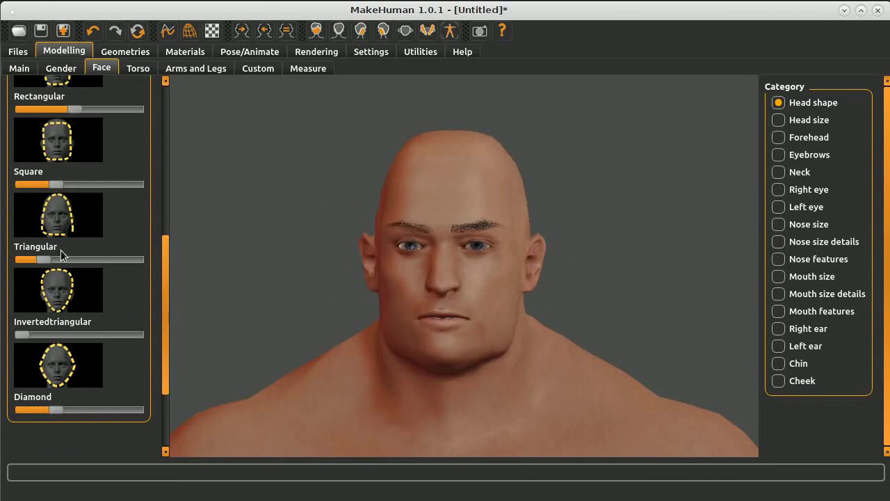
drag(61, 255, 74, 260)
drag(255, 270, 431, 254)
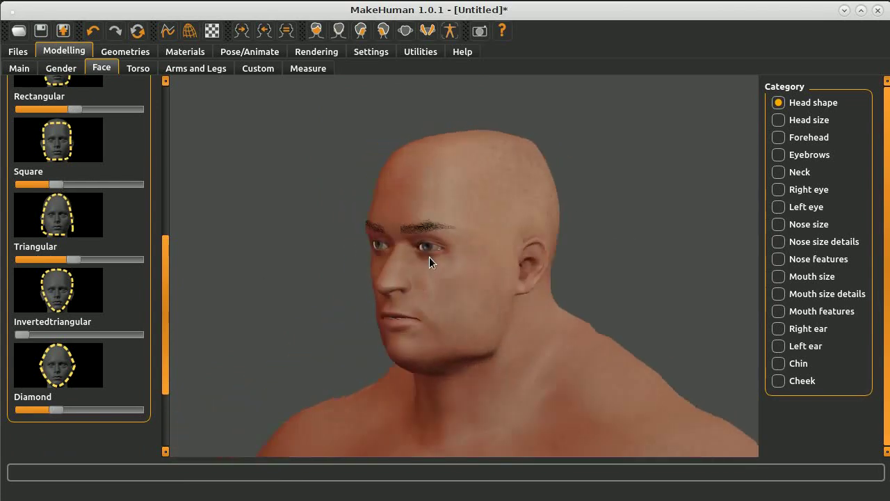
- Give the brows a stern look by raising Trans Depth and Angle to about 70% and lowering Trans Vert to about 25%
click(792, 158)
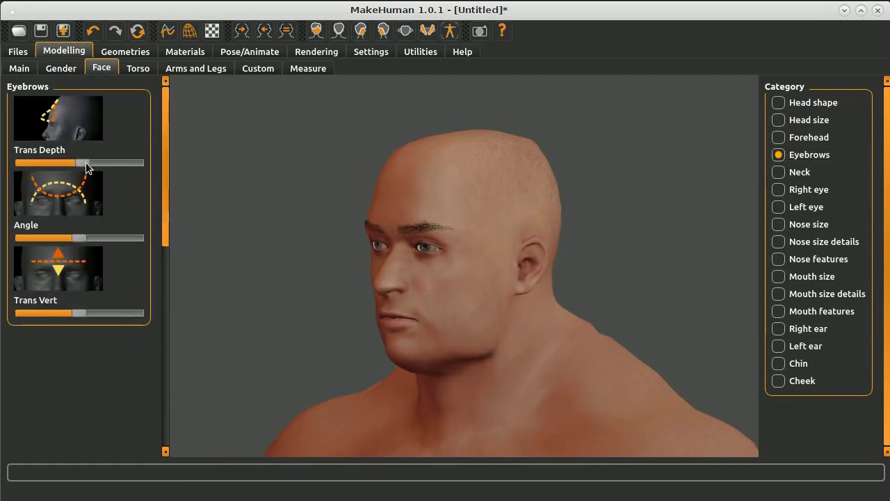
drag(230, 271, 389, 268)
drag(83, 237, 105, 237)
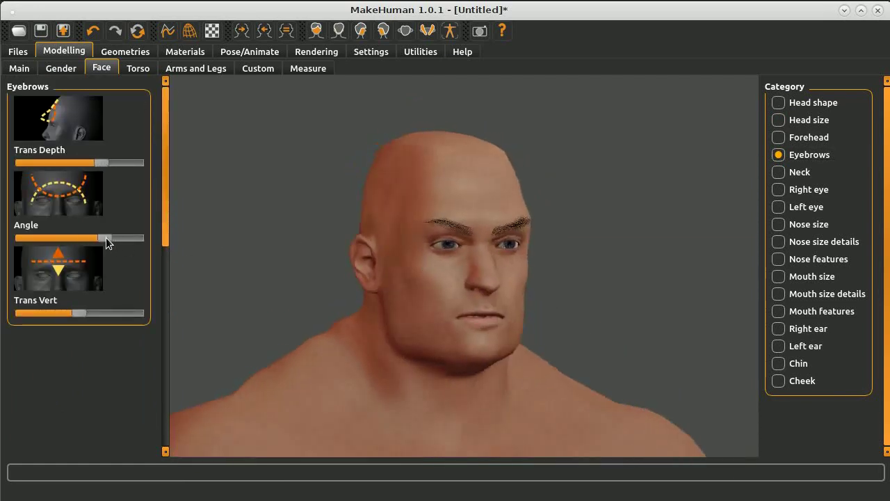
drag(82, 313, 51, 313)
- Adjust the neck's Scale Horiz slightly above the middle
click(799, 172)
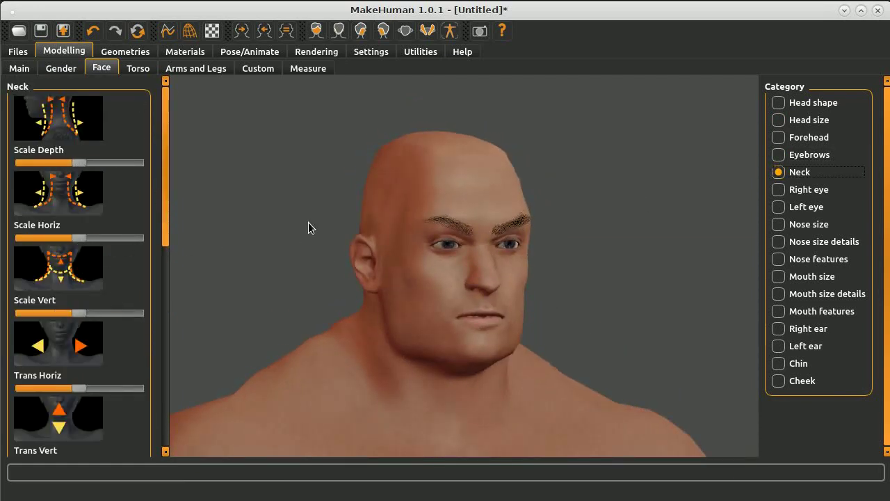
drag(79, 238, 84, 238)
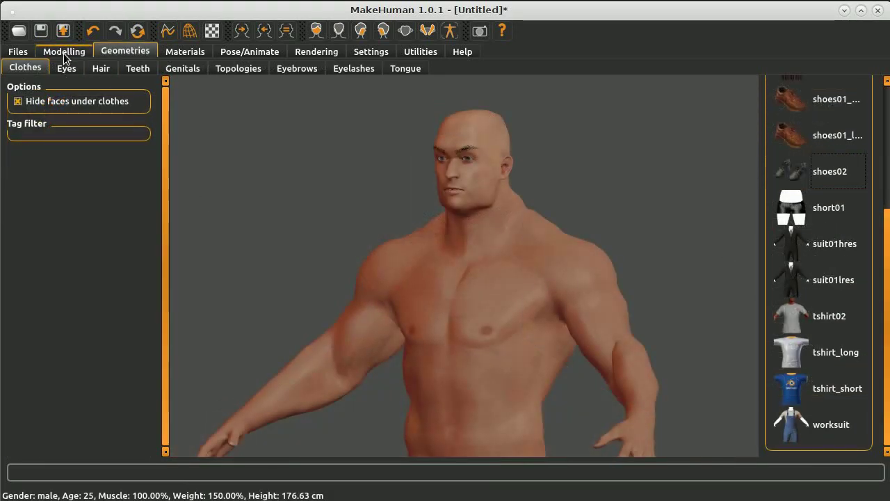
click(64, 52)
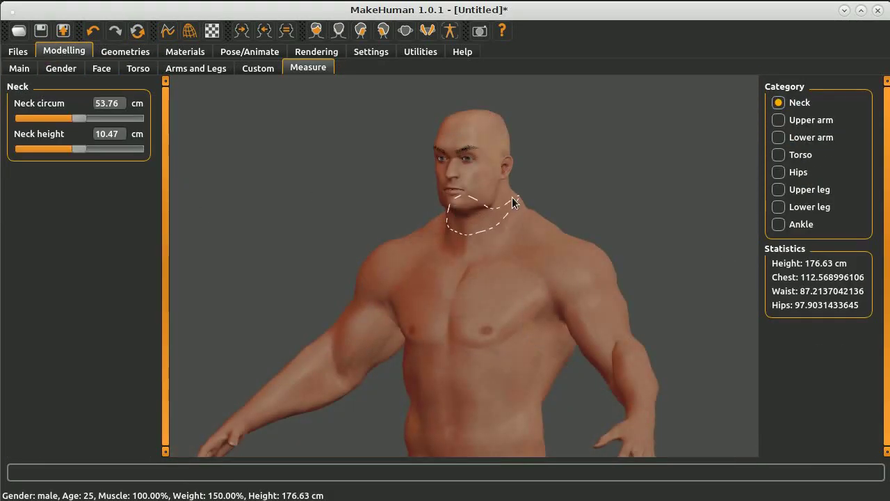
click(779, 120)
click(56, 70)
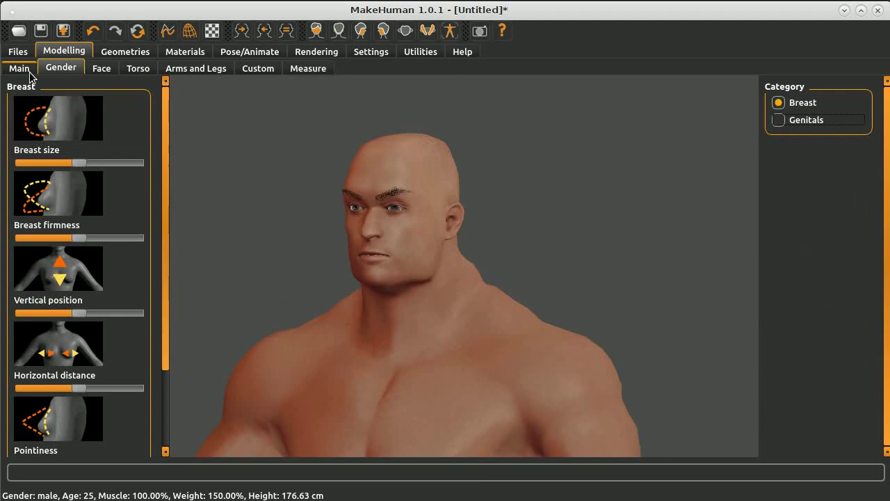
click(196, 68)
- Reposition the nose with Trans Vert at about 70% and Trans Depth at about 40%, keeping Scale Vert centred
click(112, 69)
click(806, 225)
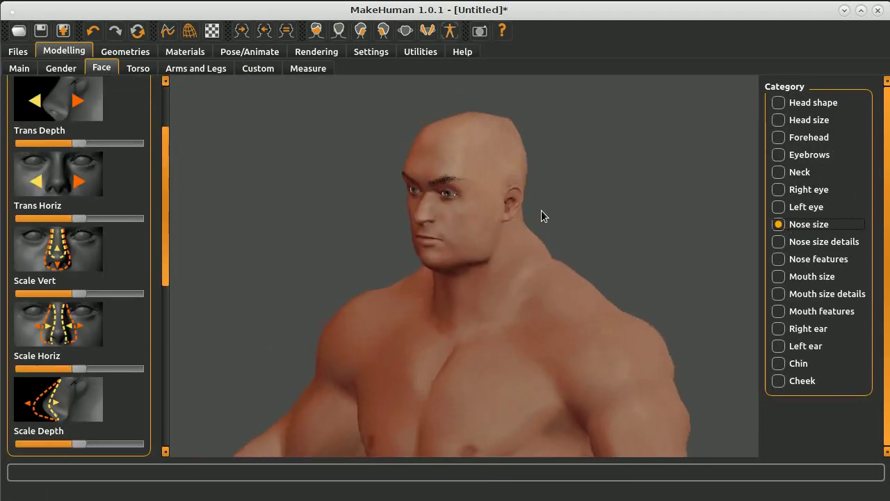
click(166, 105)
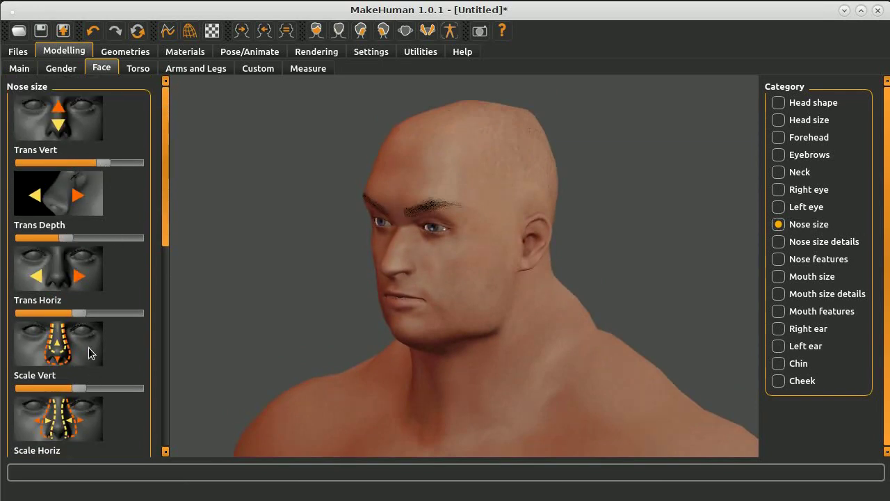
drag(46, 387, 76, 387)
- Set the nose's Scale Horiz slightly above the middle and adjust its Scale Depth
scroll(74, 321, down, 3)
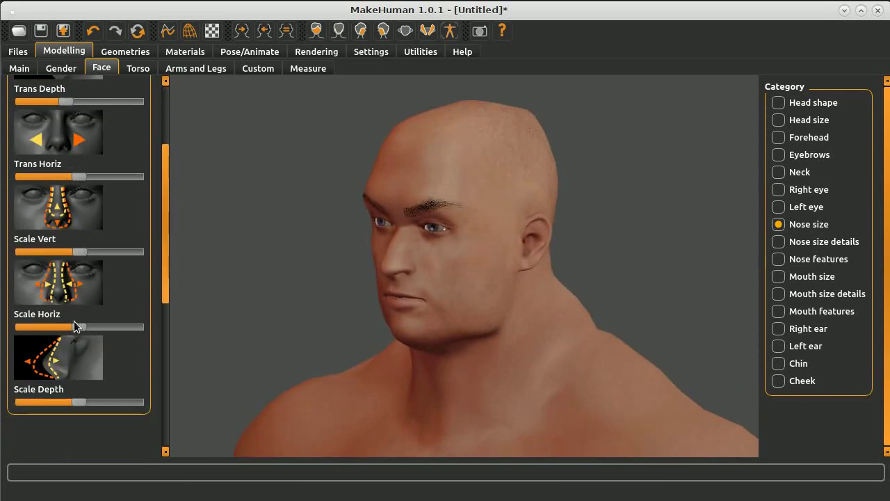
drag(100, 328, 75, 331)
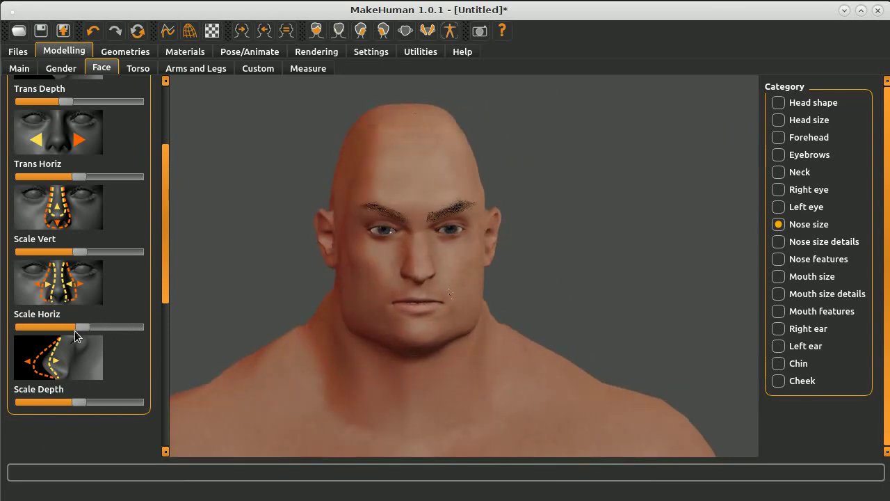
drag(89, 406, 24, 406)
- Refine the nose size details: Point Width at maximum, Height about 30%, Width1 at minimum and Width2 about 15%
click(798, 243)
scroll(75, 178, up, 3)
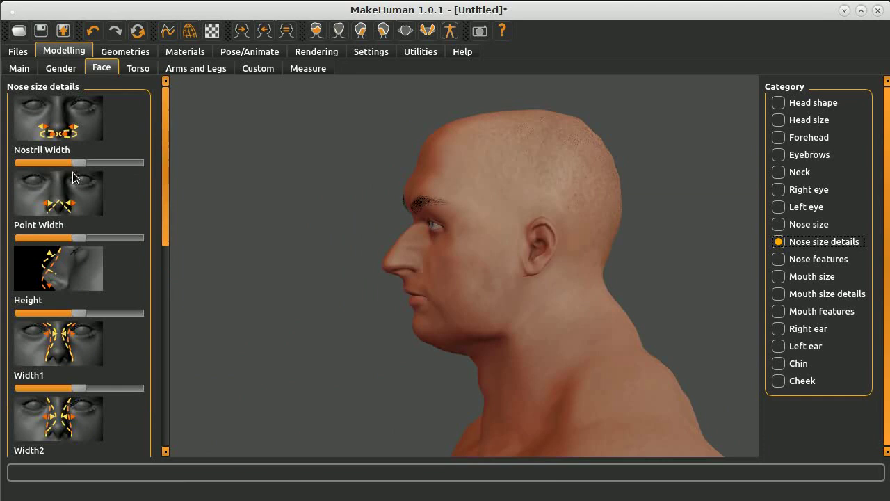
click(144, 242)
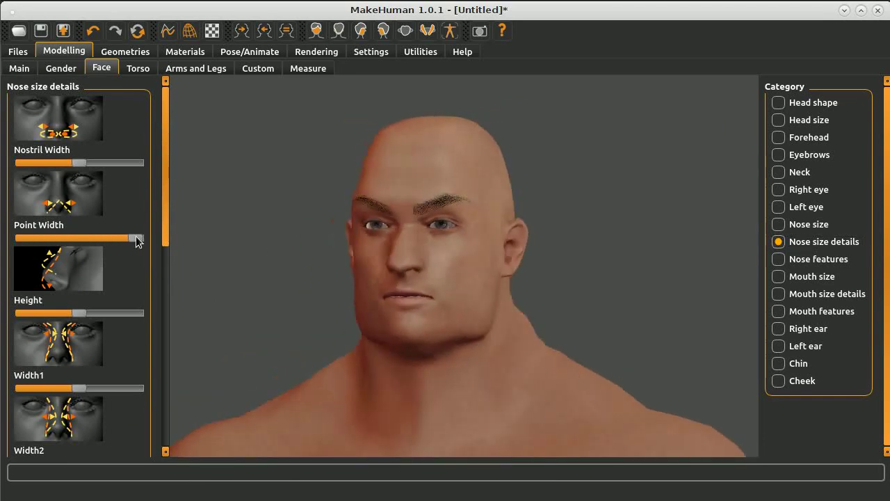
drag(124, 312, 62, 313)
scroll(165, 231, down, 3)
drag(78, 184, 106, 184)
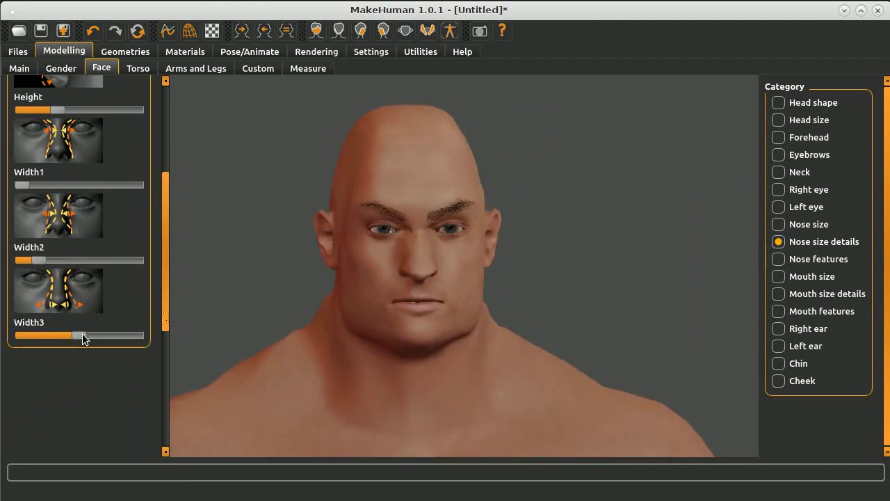
drag(486, 314, 430, 313)
- Shape the nose features with Compression at about 20%, Curve at about 30% and Greek at about 80%
click(814, 258)
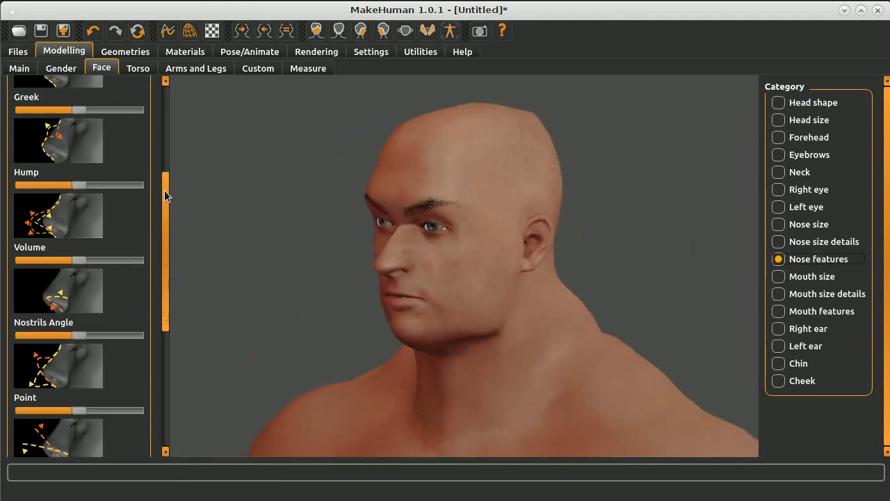
scroll(164, 193, up, 3)
click(118, 162)
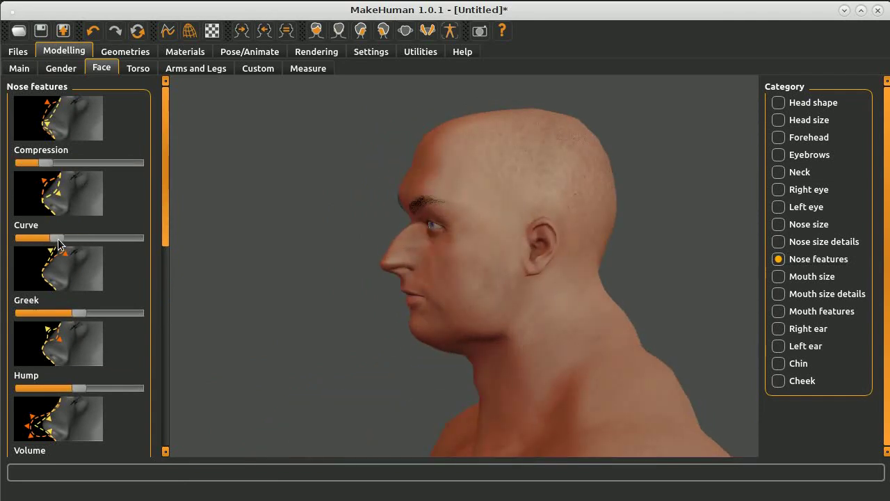
drag(113, 313, 120, 313)
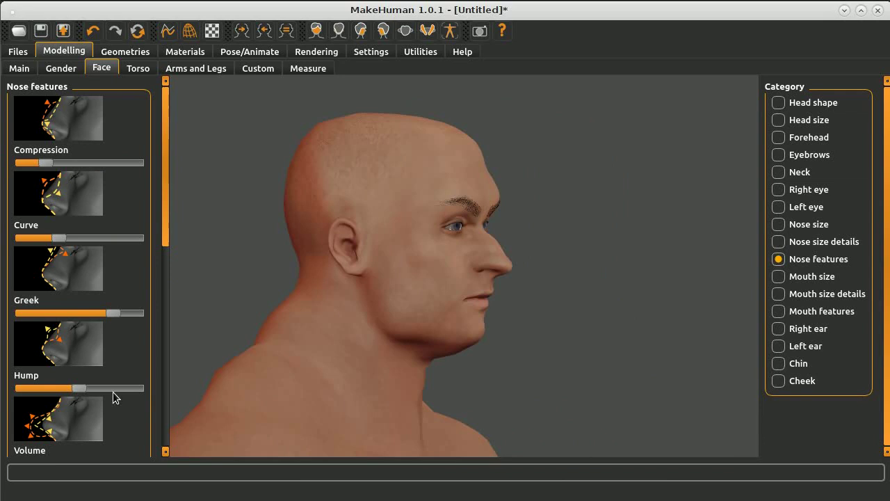
- Raise the nose's Hump and Volume to about two thirds, set Point to minimum and adjust Septumangle
drag(104, 391, 75, 387)
scroll(138, 406, down, 5)
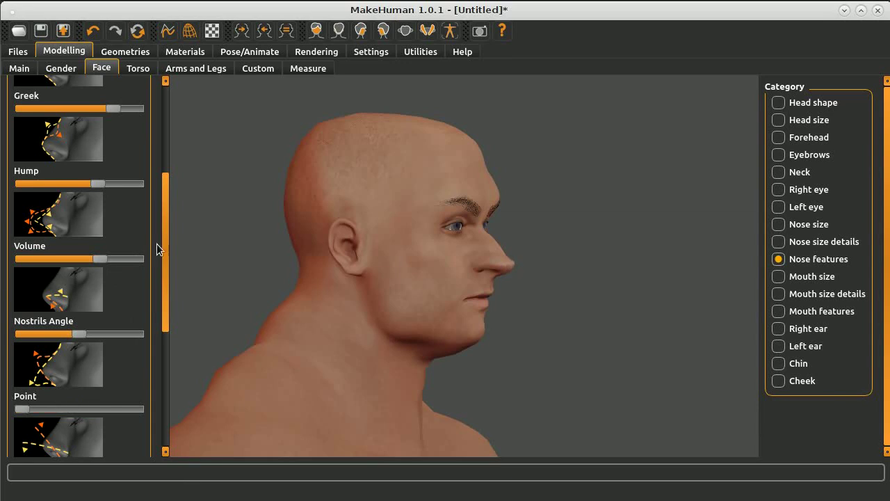
scroll(144, 316, down, 5)
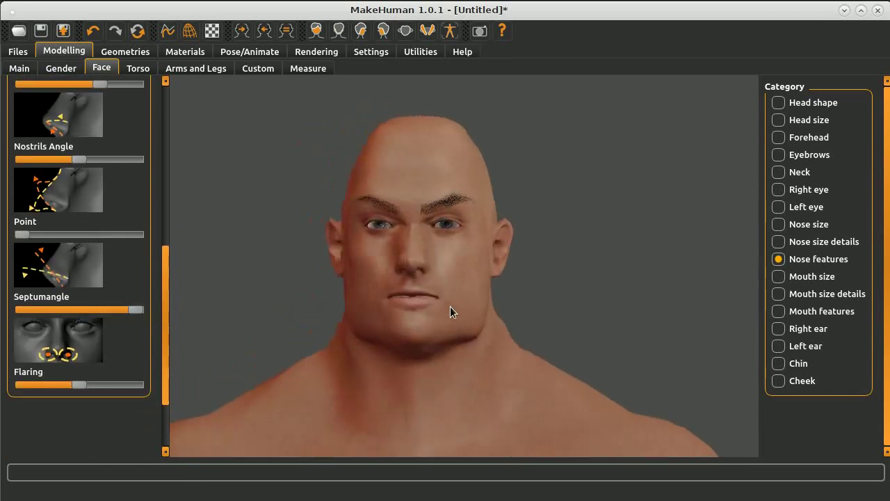
drag(136, 309, 31, 315)
drag(431, 334, 573, 327)
- Resize the mouth with Scale Horiz at about 20%, Scale Vert at about 75% and Scale Depth at about 30%
click(778, 276)
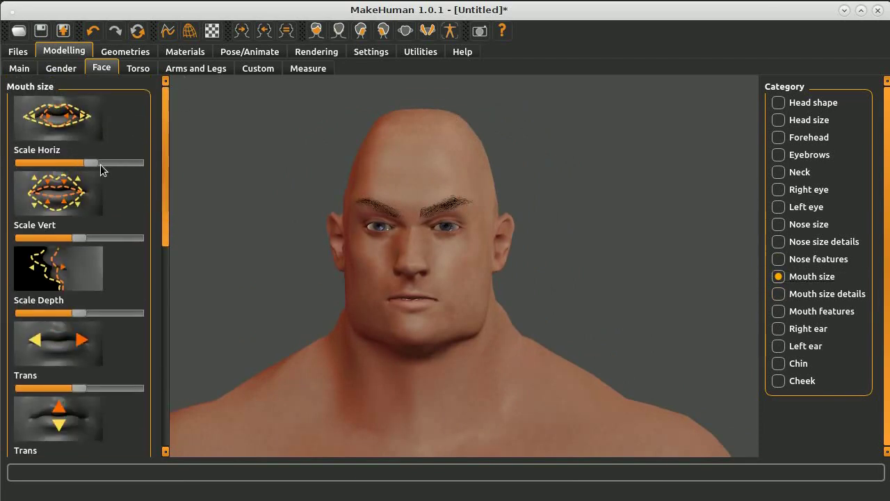
drag(22, 163, 51, 166)
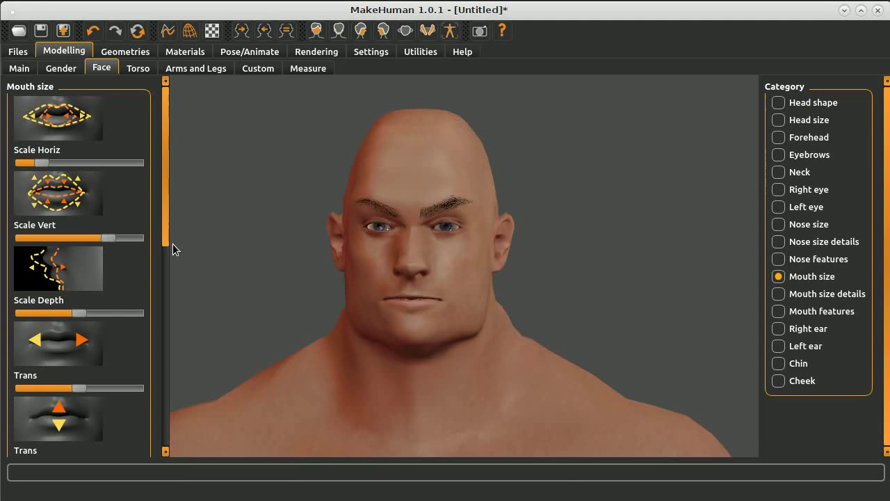
scroll(156, 250, down, 2)
drag(487, 292, 76, 252)
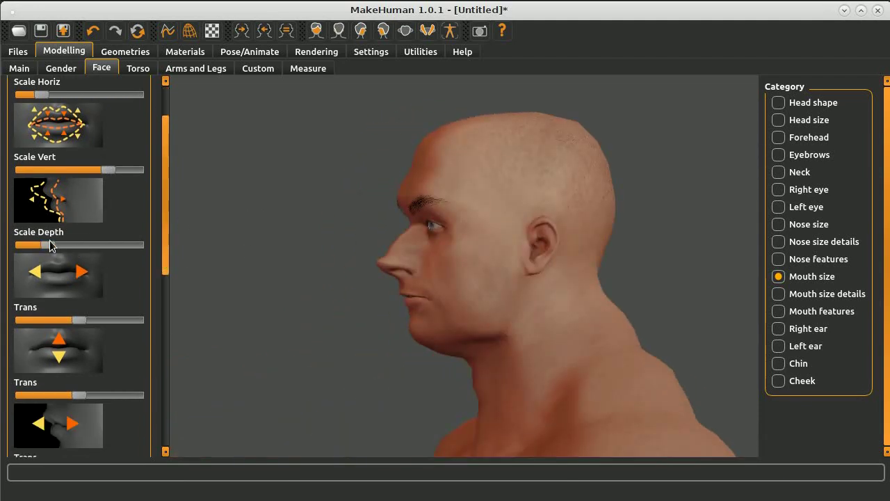
- Reposition the mouth by setting its vertical translation to about 30% and its depth translation to about 20%
scroll(117, 299, down, 2)
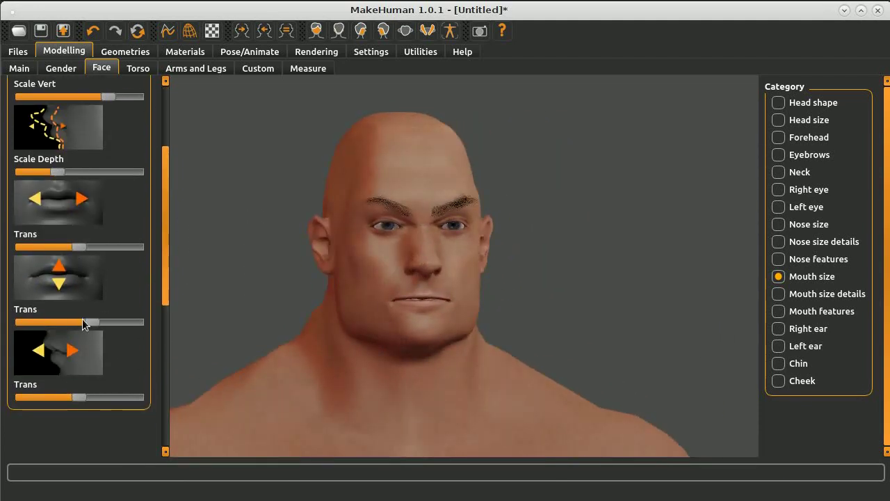
scroll(164, 281, down, 4)
drag(81, 273, 45, 276)
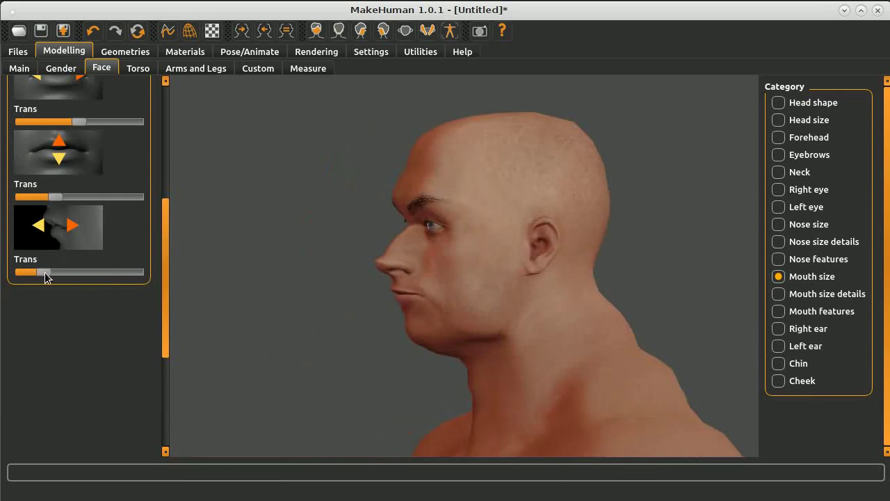
- Set the mouth's Cupidsbow Width to about 70% in the mouth size details
click(799, 295)
click(103, 197)
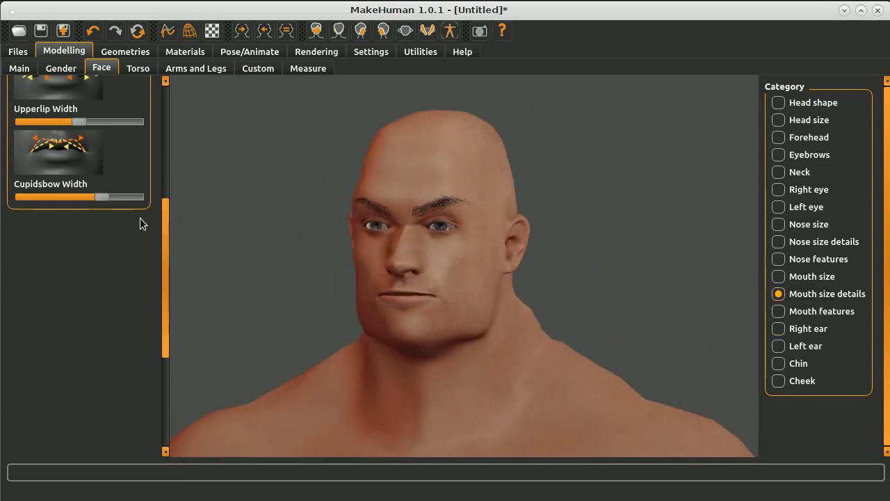
scroll(151, 252, up, 8)
drag(584, 306, 165, 309)
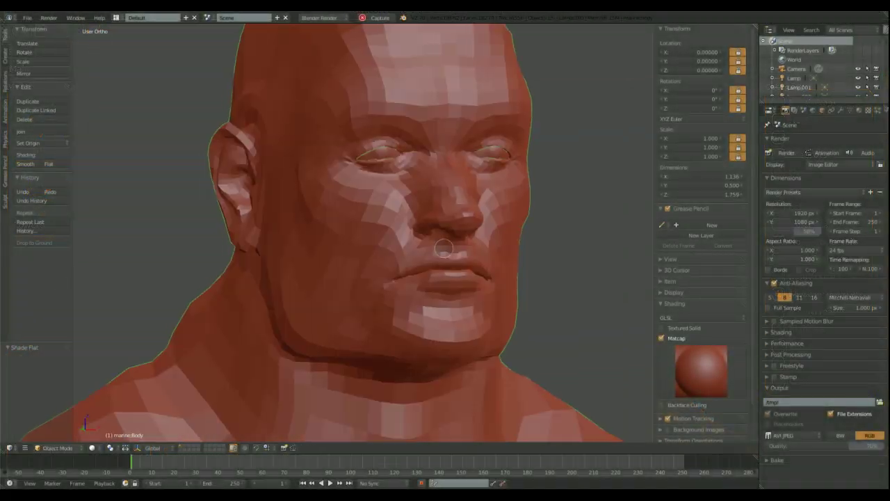
- Switch to Blender, put the marine rig in Pose Mode and test rotating the jaw bone about global X
middle_drag(443, 248, 441, 204)
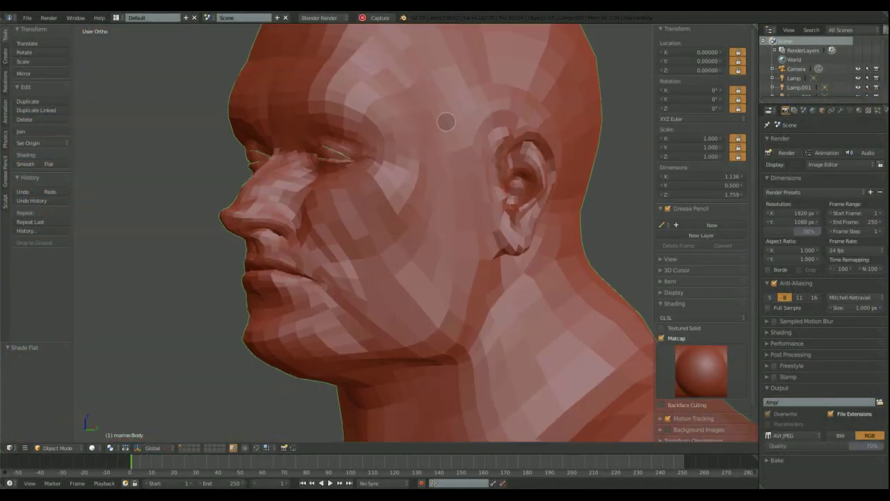
scroll(445, 122, down, 5)
middle_drag(446, 122, 313, 264)
scroll(397, 274, up, 3)
key(a)
scroll(379, 238, up, 3)
key(ctrl+Tab)
right_click(299, 215)
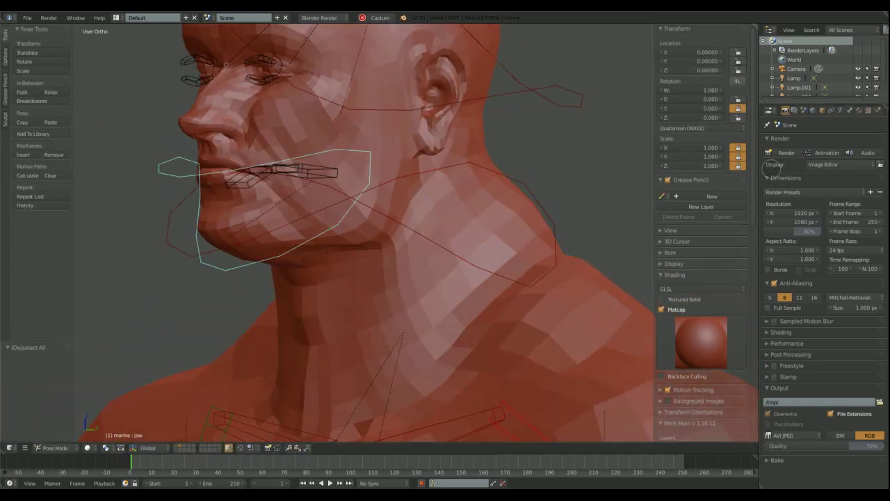
click(822, 110)
key(r)
key(x)
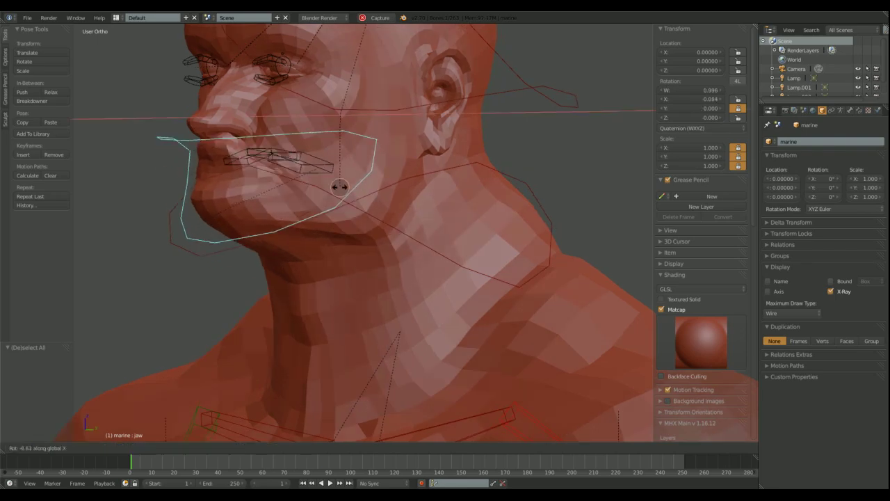
click(422, 242)
- Test the neck bone by rotating it about 10° so the head tilts
middle_drag(422, 243, 456, 264)
right_click(455, 265)
key(r)
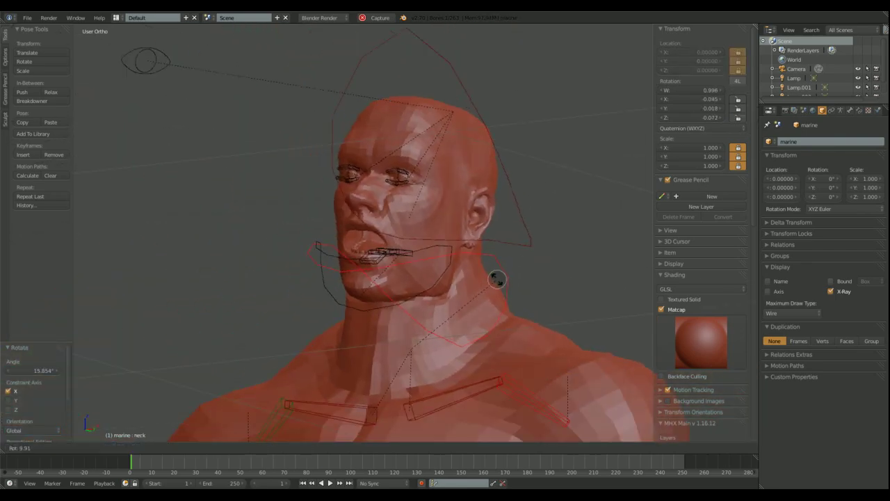
click(496, 279)
- Test the right forearm bone by rotating it about 48°
shift+scroll(465, 203, down, 6)
right_click(308, 317)
key(r)
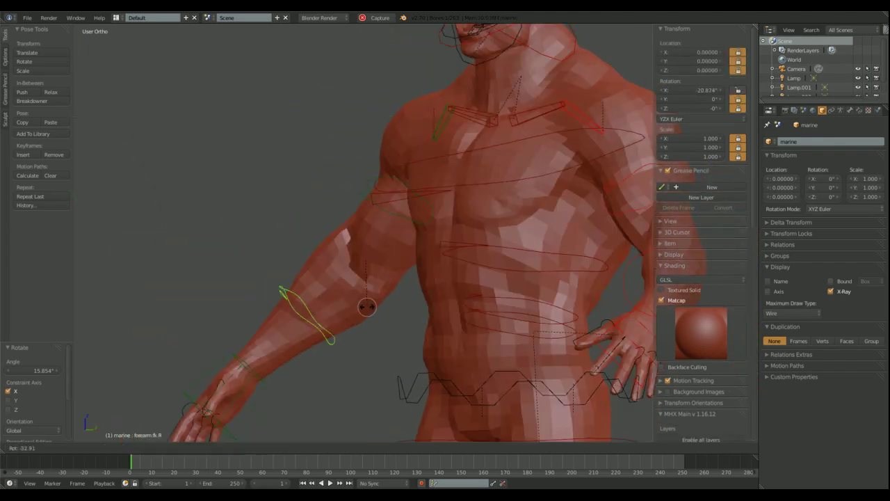
click(358, 250)
middle_drag(358, 250, 424, 237)
- Try rotating the middle finger bone of the right hand to test how the finger bends
scroll(393, 200, up, 5)
right_click(445, 268)
key(r)
right_click(459, 244)
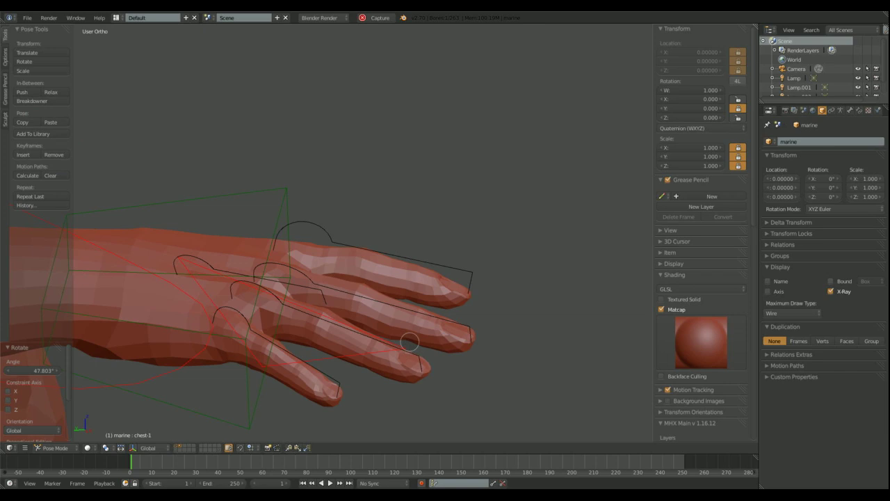
right_click(417, 359)
key(r)
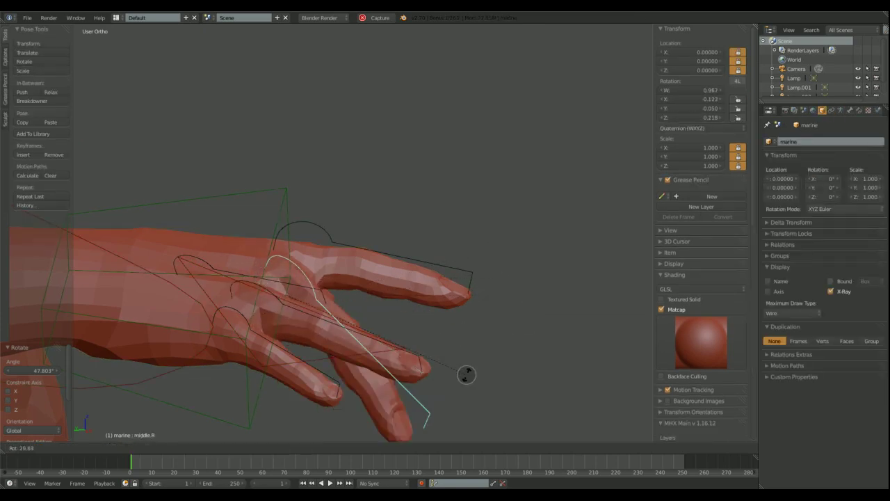
key(Escape)
- Return to Object Mode, select the marine body mesh and add a Multiresolution modifier
scroll(461, 155, down, 4)
middle_drag(461, 155, 347, 250)
scroll(339, 247, down, 3)
key(ctrl+Tab)
right_click(389, 230)
click(841, 110)
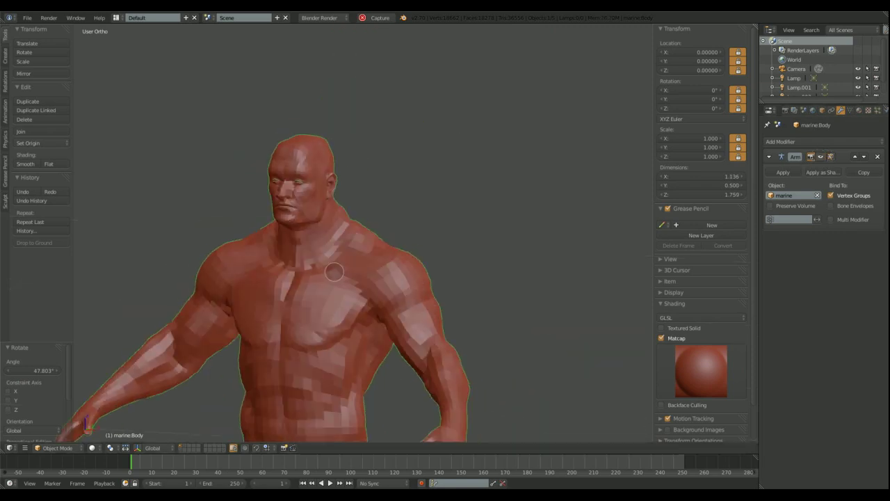
scroll(486, 215, up, 3)
click(820, 141)
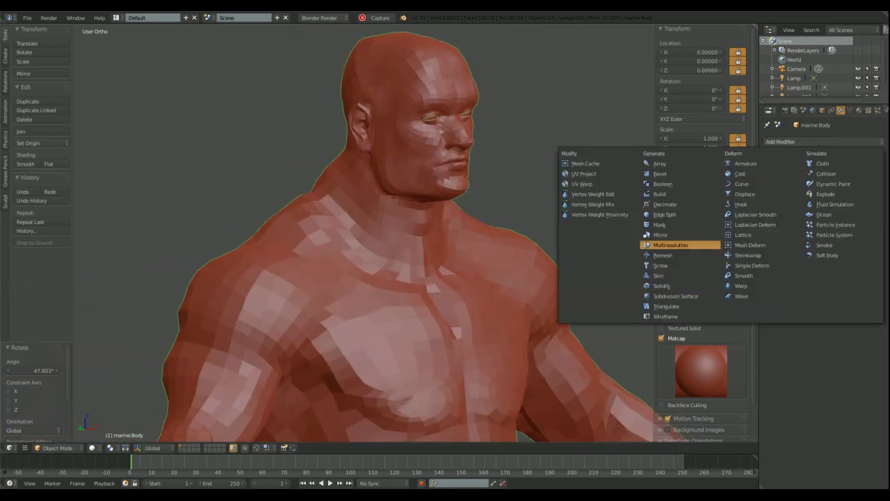
click(671, 245)
- Subdivide the body's Multiresolution modifier twice to reach level 2
middle_drag(486, 243, 375, 237)
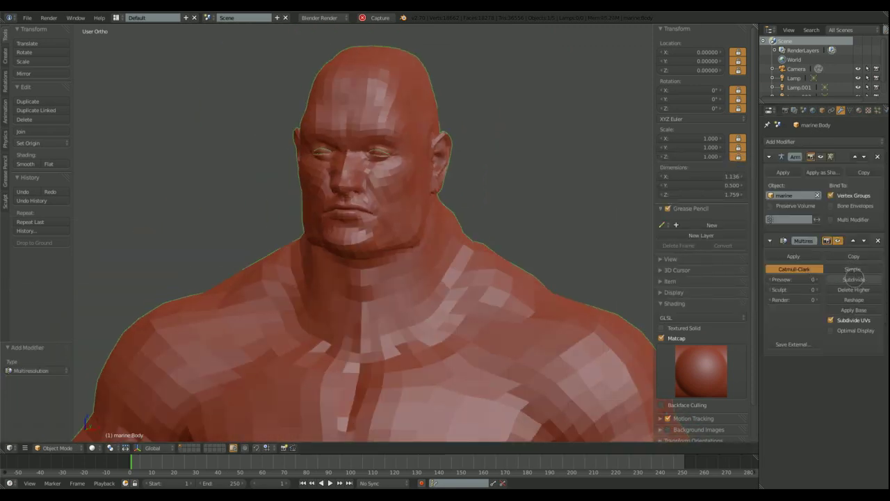
click(855, 279)
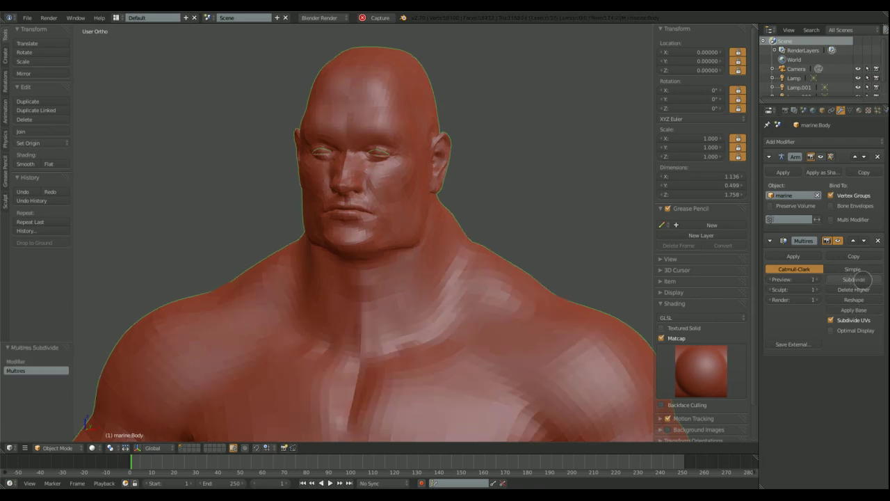
click(855, 280)
mouse_move(350, 298)
middle_down()
mouse_move(391, 300)
mouse_move(453, 283)
mouse_move(384, 268)
middle_up()
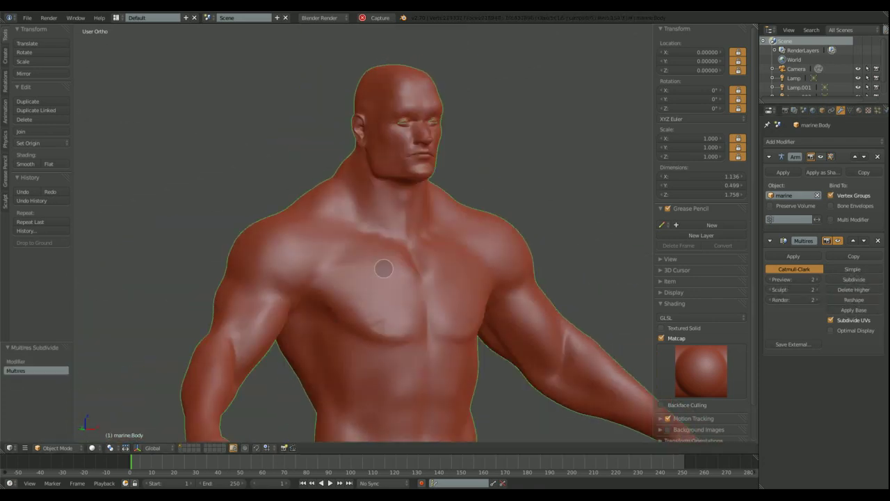
scroll(384, 268, down, 3)
- Enter Sculpt Mode on the body, choose the Clay brush and set its radius to about 59 px
click(58, 447)
click(52, 421)
mouse_move(445, 251)
middle_down()
mouse_move(418, 243)
mouse_move(264, 265)
mouse_move(330, 204)
middle_up()
scroll(264, 265, up, 4)
click(42, 66)
click(127, 179)
scroll(127, 178, up, 3)
middle_drag(128, 179, 42, 115)
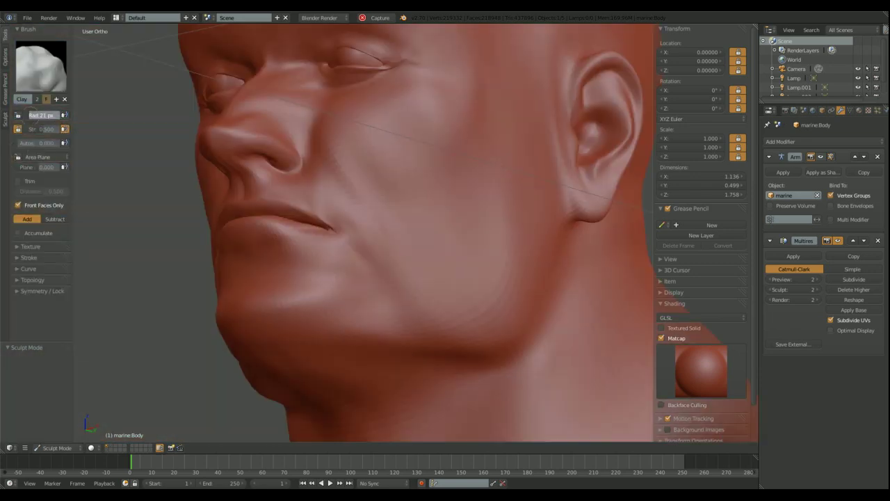
scroll(262, 309, down, 1)
- Show the sculpt Symmetry / Lock options for working with X mirroring on the face
mouse_move(262, 308)
shift+middle_down()
mouse_move(298, 258)
mouse_move(481, 183)
mouse_move(434, 174)
shift+middle_up()
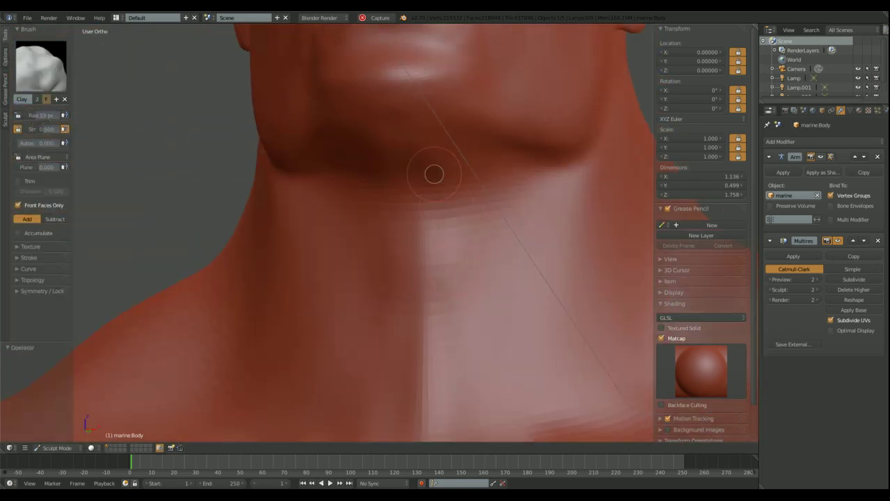
scroll(434, 174, down, 3)
click(42, 290)
scroll(423, 283, up, 2)
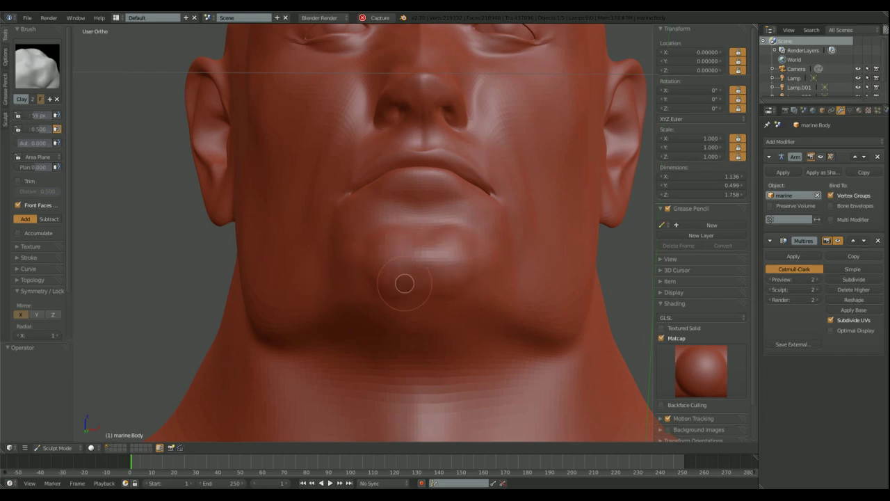
- Build up the cheekbones and the area below the eyes with the Clay brush
middle_drag(449, 273, 439, 242)
scroll(512, 308, down, 2)
middle_drag(513, 308, 293, 186)
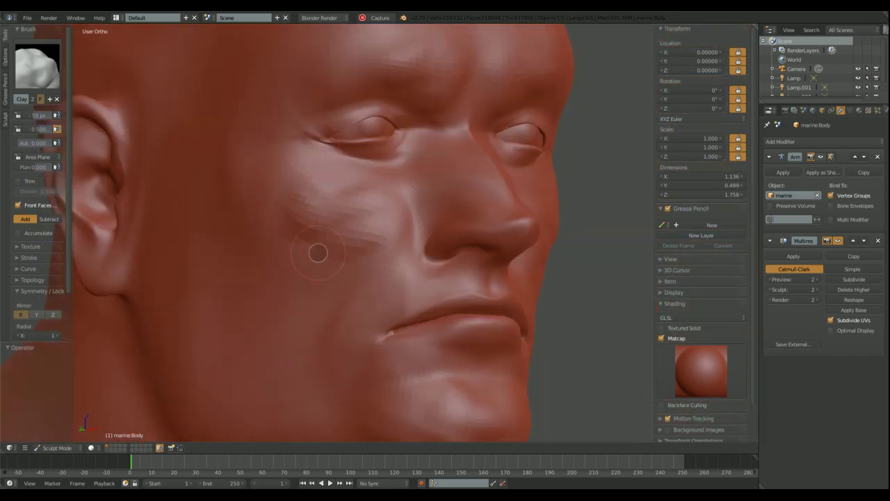
mouse_move(318, 252)
middle_down()
mouse_move(443, 232)
mouse_move(406, 217)
mouse_move(401, 222)
middle_up()
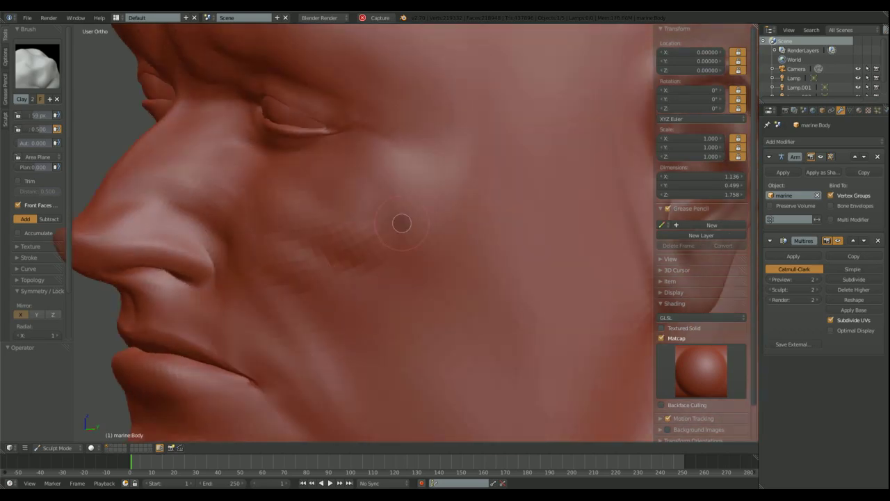
- Sculpt heavy brows, cheek folds and jaw muscles on the face with the Clay brush
scroll(406, 258, down, 3)
middle_drag(406, 258, 314, 265)
mouse_move(246, 278)
middle_down()
mouse_move(397, 328)
mouse_move(347, 304)
mouse_move(356, 332)
mouse_move(311, 185)
mouse_move(420, 199)
mouse_move(356, 366)
mouse_move(419, 222)
mouse_move(499, 258)
mouse_move(380, 298)
mouse_move(526, 282)
mouse_move(388, 176)
mouse_move(425, 304)
mouse_move(374, 262)
mouse_move(345, 377)
mouse_move(287, 280)
middle_up()
scroll(312, 185, up, 5)
scroll(352, 172, down, 3)
scroll(288, 280, up, 4)
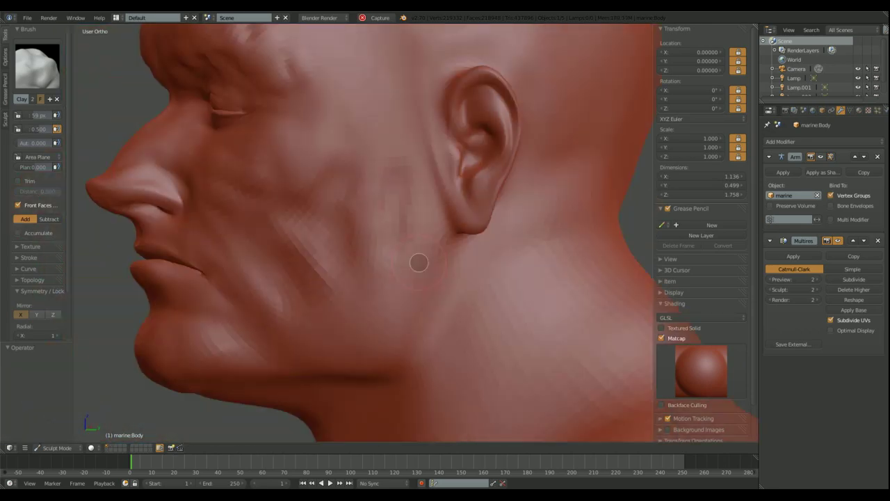
- Pick another sculpting brush and deepen the facial creases around the brows, eyes, nose and mouth
mouse_move(418, 262)
middle_down()
mouse_move(324, 249)
mouse_move(371, 268)
mouse_move(310, 284)
mouse_move(308, 254)
mouse_move(529, 288)
mouse_move(271, 263)
middle_up()
click(37, 66)
click(105, 190)
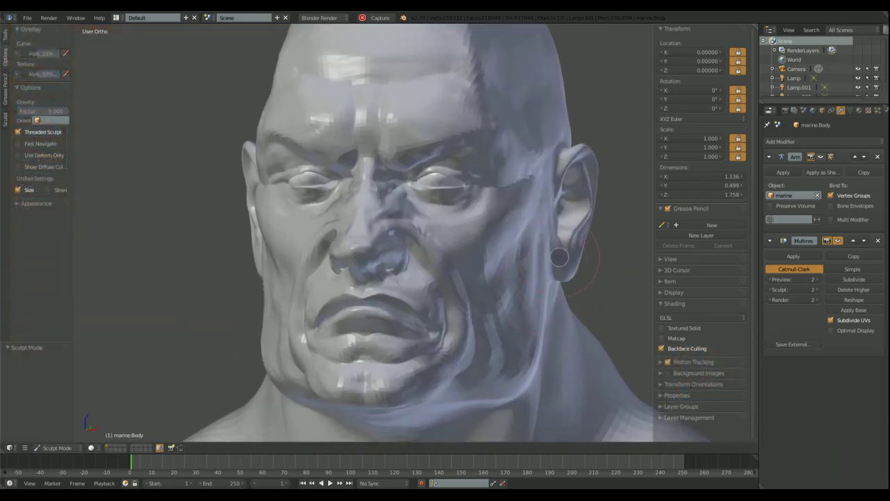
middle_drag(500, 229, 528, 238)
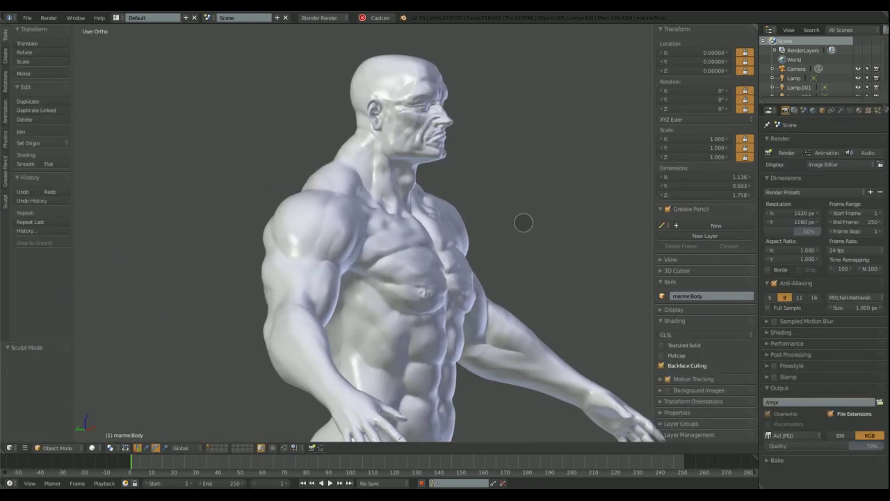
- Display the body with Matcap shading and switch to the Crease brush for defining the back and shoulder muscles
click(698, 354)
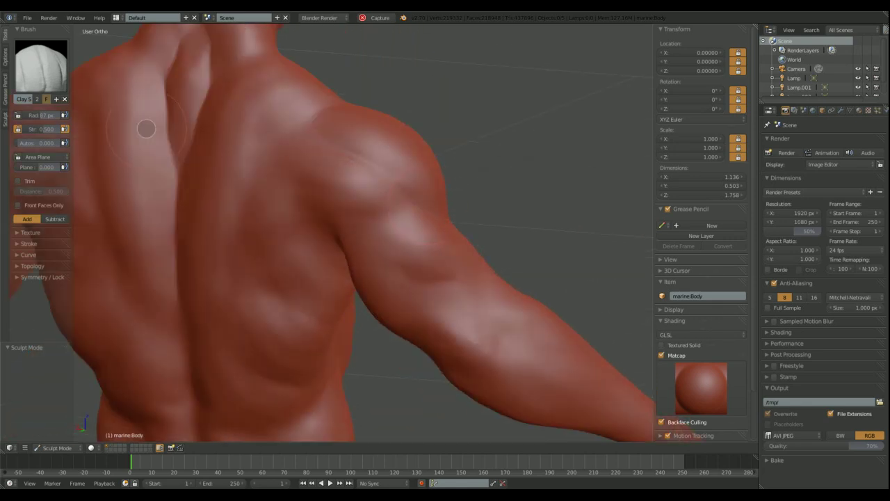
key(shift+c)
scroll(397, 234, up, 3)
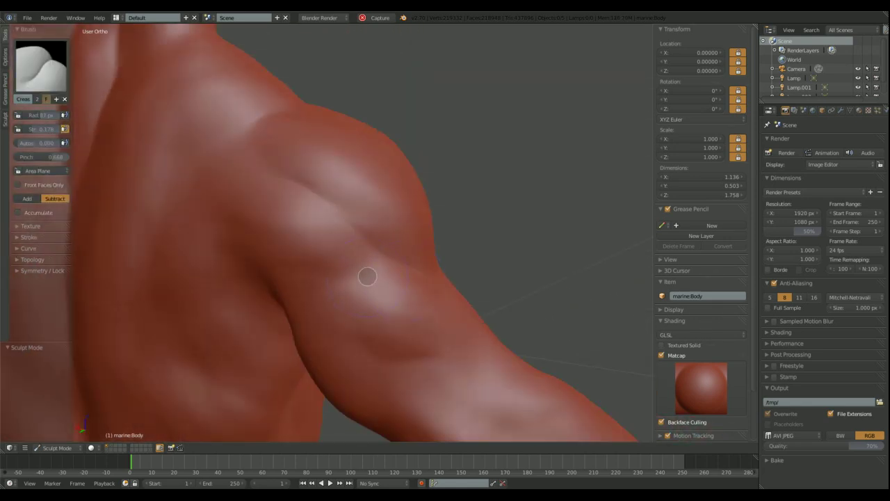
middle_drag(367, 276, 348, 186)
middle_drag(404, 190, 422, 207)
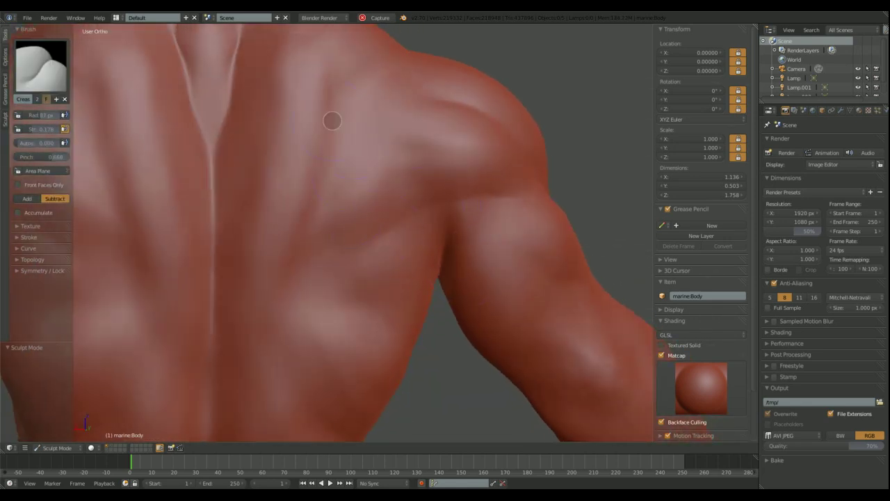
mouse_move(305, 295)
middle_down()
mouse_move(338, 230)
mouse_move(369, 250)
mouse_move(362, 247)
mouse_move(334, 280)
mouse_move(310, 191)
mouse_move(284, 242)
mouse_move(307, 208)
mouse_move(324, 248)
mouse_move(365, 199)
mouse_move(389, 371)
mouse_move(347, 292)
middle_up()
click(42, 66)
mouse_move(418, 209)
middle_down()
mouse_move(471, 153)
mouse_move(380, 258)
mouse_move(267, 140)
middle_up()
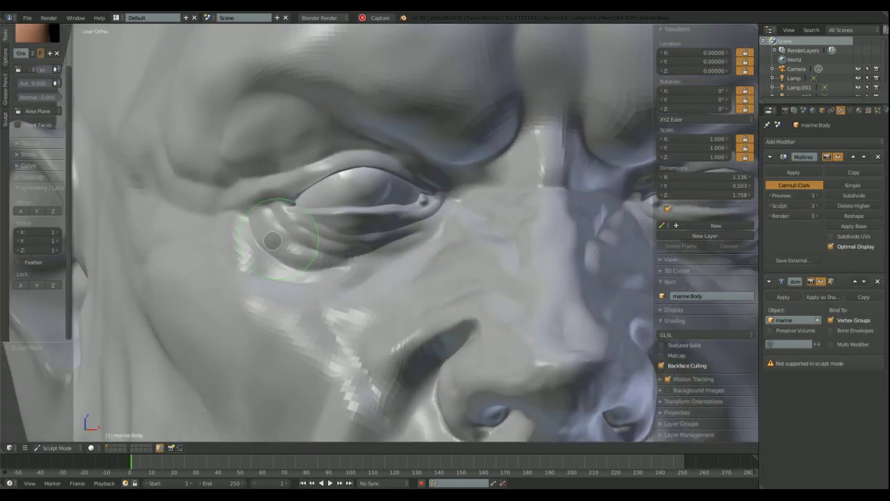
- Examine the sculpted eye, brow, face, leg and torso details of the body from several angles
scroll(272, 241, down, 6)
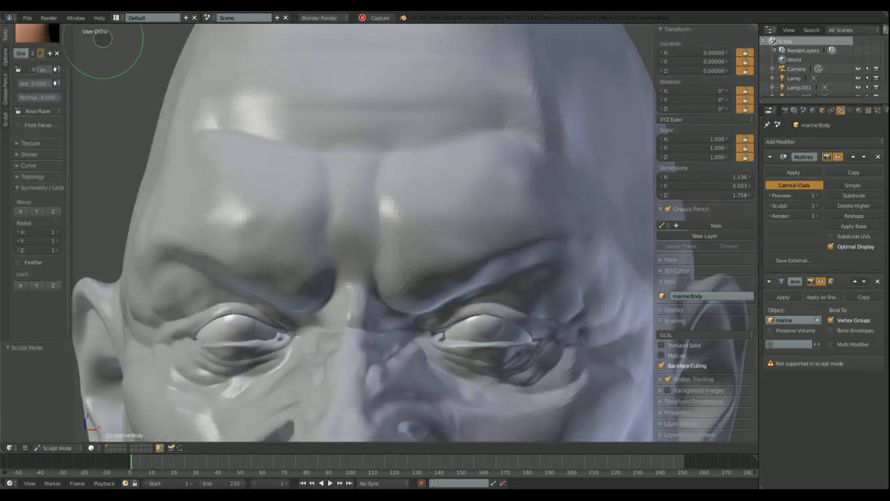
click(89, 40)
scroll(388, 207, up, 4)
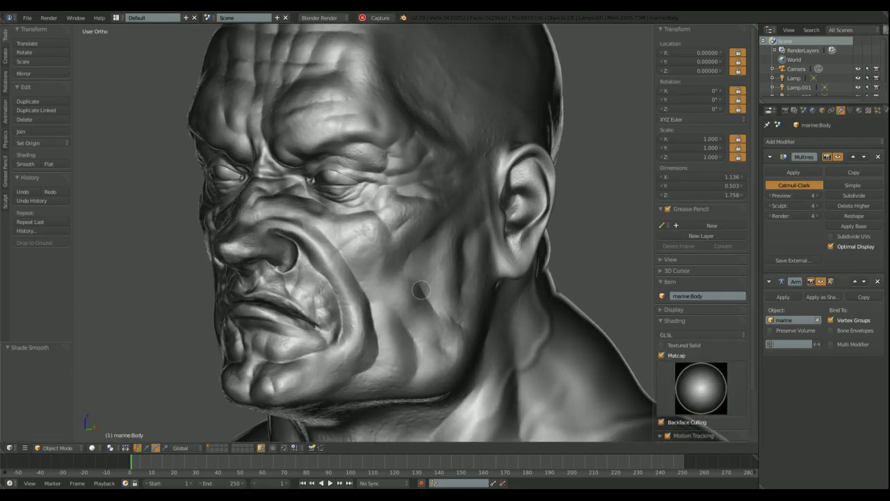
middle_drag(421, 289, 334, 285)
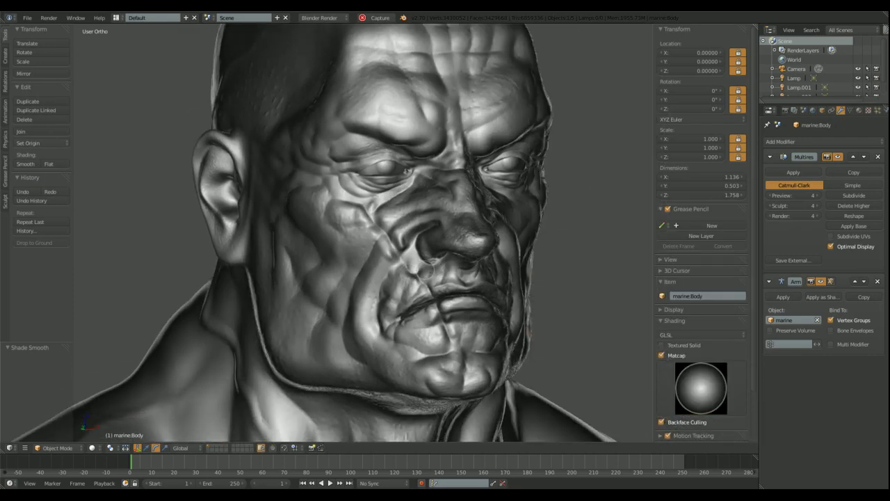
mouse_move(418, 292)
middle_down()
mouse_move(601, 319)
mouse_move(570, 312)
mouse_move(521, 160)
mouse_move(452, 214)
mouse_move(408, 227)
mouse_move(466, 240)
middle_up()
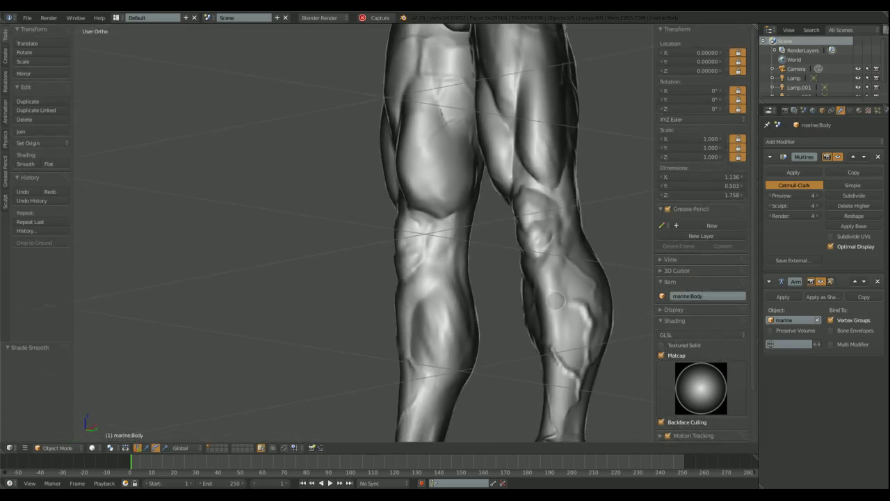
shift+middle_drag(534, 200, 525, 438)
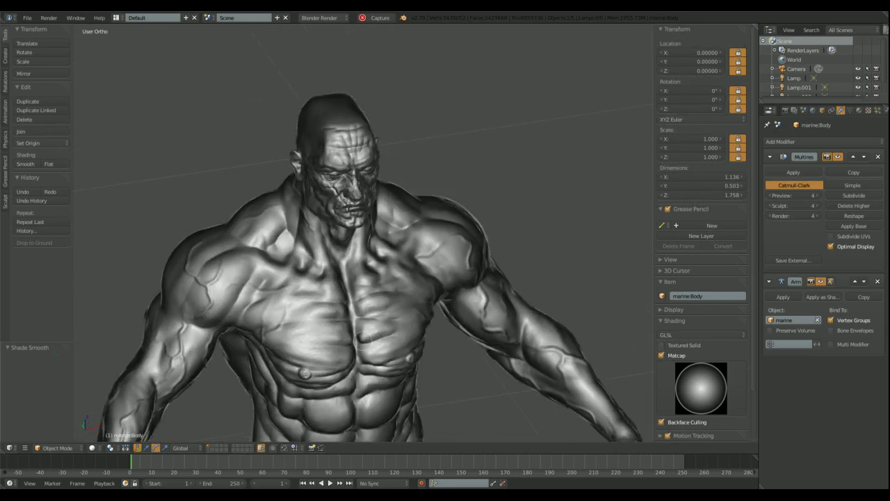
scroll(451, 282, up, 5)
mouse_move(415, 313)
shift+middle_down()
mouse_move(399, 230)
mouse_move(530, 255)
mouse_move(457, 269)
shift+middle_up()
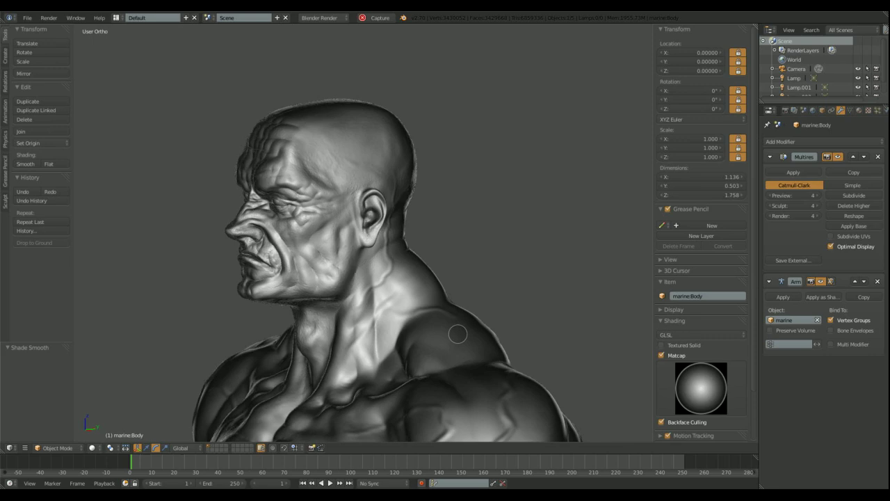
middle_drag(457, 334, 388, 356)
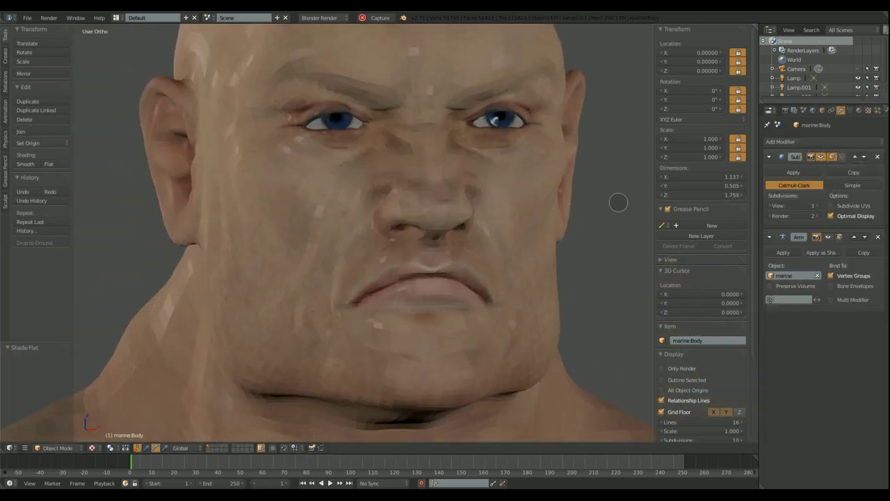
- Select the marine.ao texture slot of the body and set its blend mode to Multiply
middle_drag(617, 199, 447, 355)
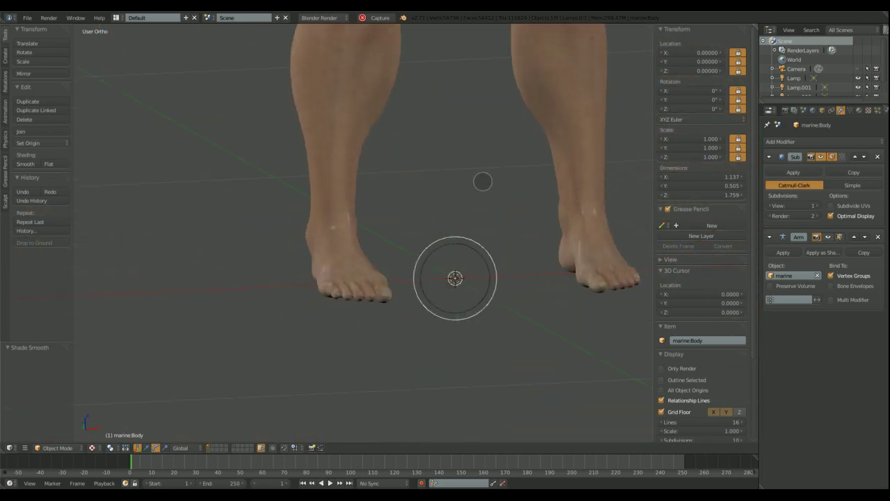
middle_drag(483, 182, 445, 229)
click(868, 110)
click(790, 167)
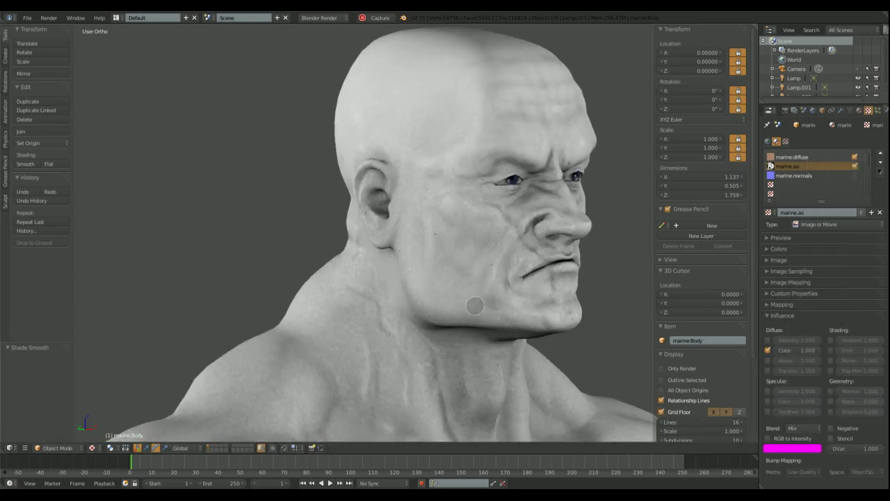
middle_drag(475, 305, 493, 215)
scroll(474, 224, up, 8)
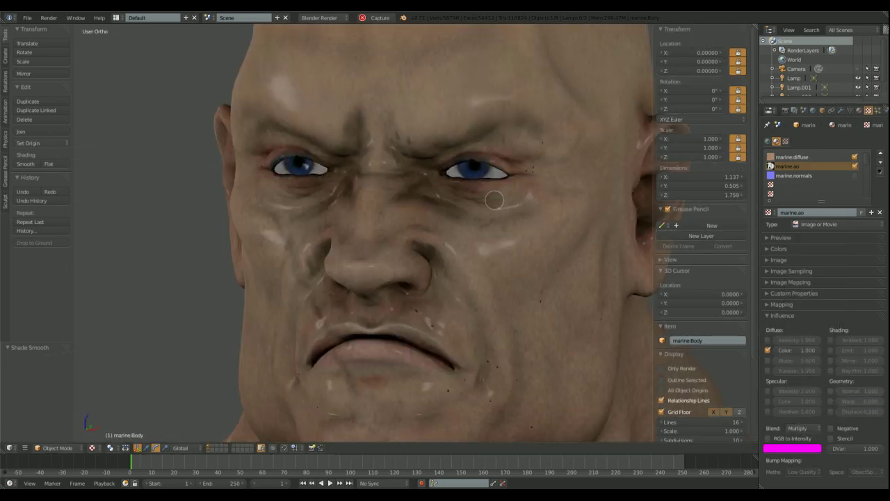
- Switch off the marine.ao texture, enable marine.normals and compare the effect on the head and torso
scroll(417, 244, down, 3)
scroll(547, 197, down, 3)
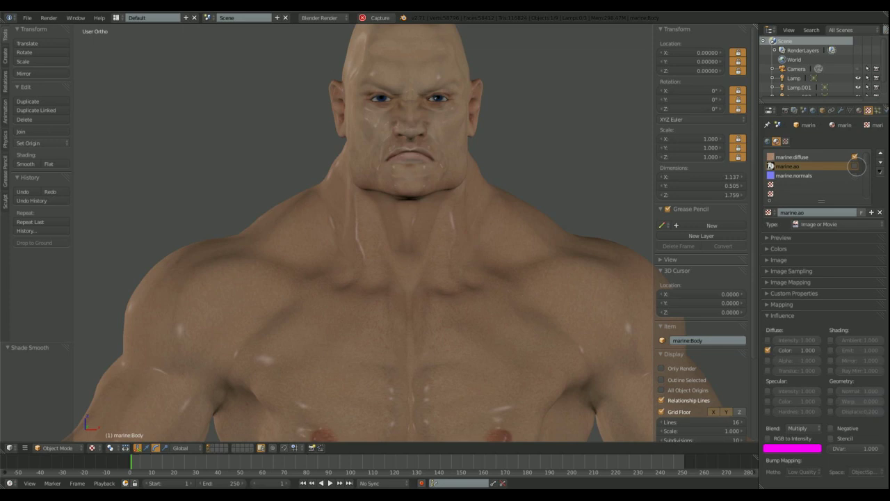
middle_drag(547, 196, 433, 258)
scroll(477, 271, up, 5)
middle_drag(515, 278, 479, 258)
scroll(480, 278, down, 2)
scroll(479, 258, up, 3)
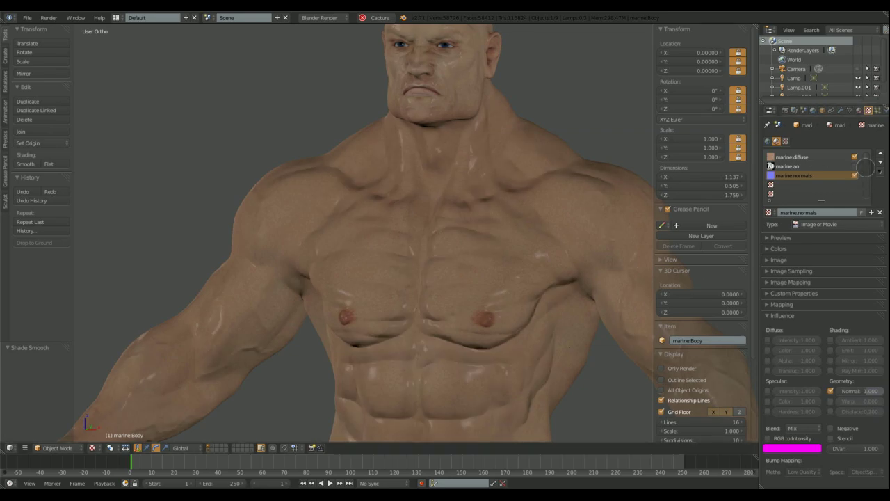
middle_drag(612, 208, 503, 216)
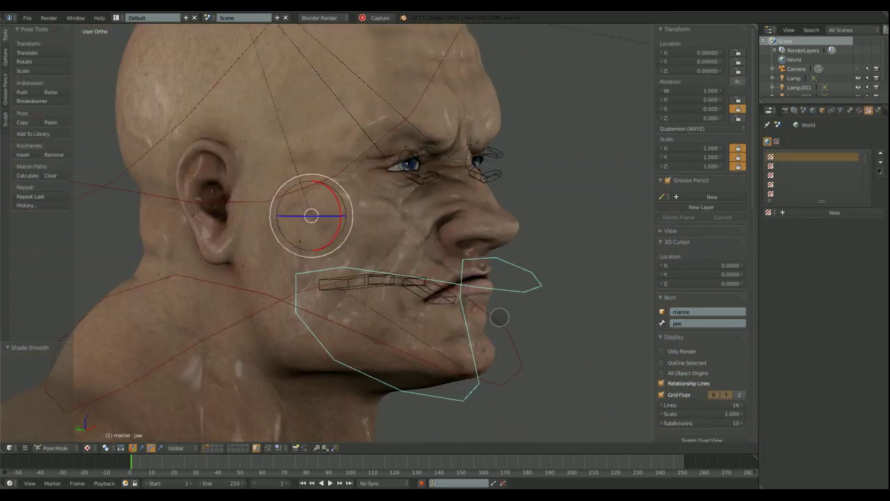
- Rotate the jaw bone about 26° to open the mouth, and clear the bone's transform
key(r)
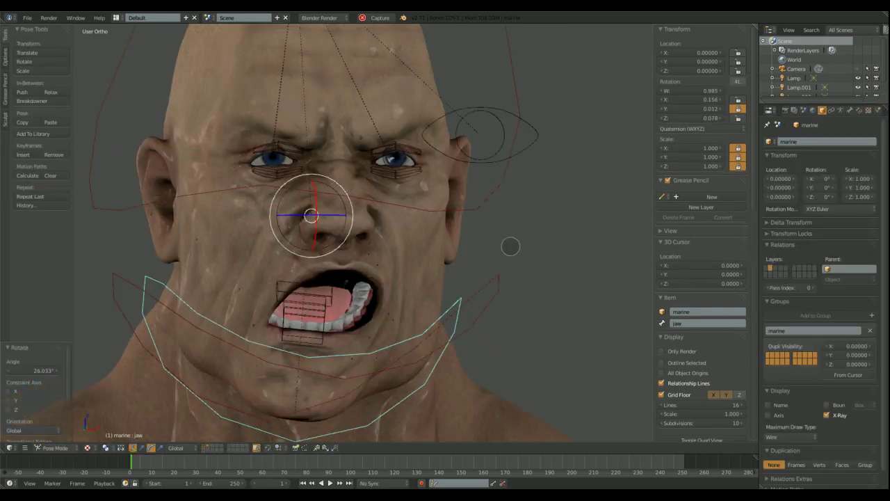
middle_drag(508, 245, 447, 297)
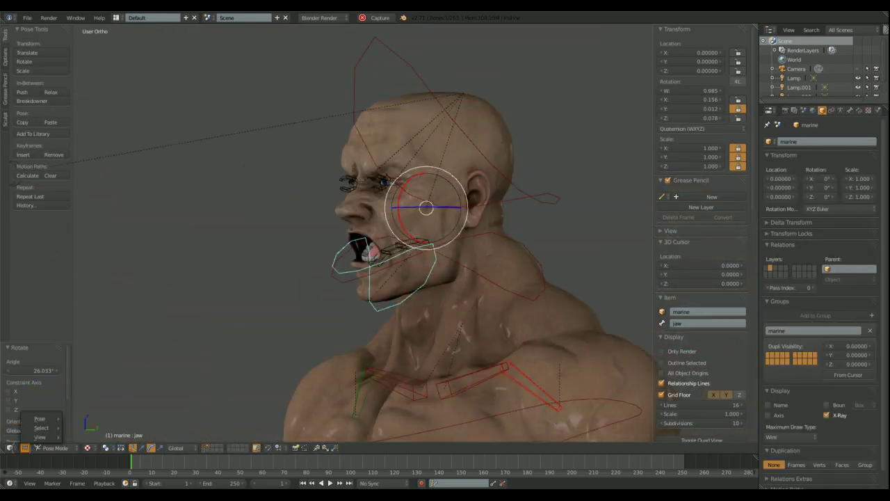
mouse_move(42, 418)
mouse_move(139, 171)
click(195, 172)
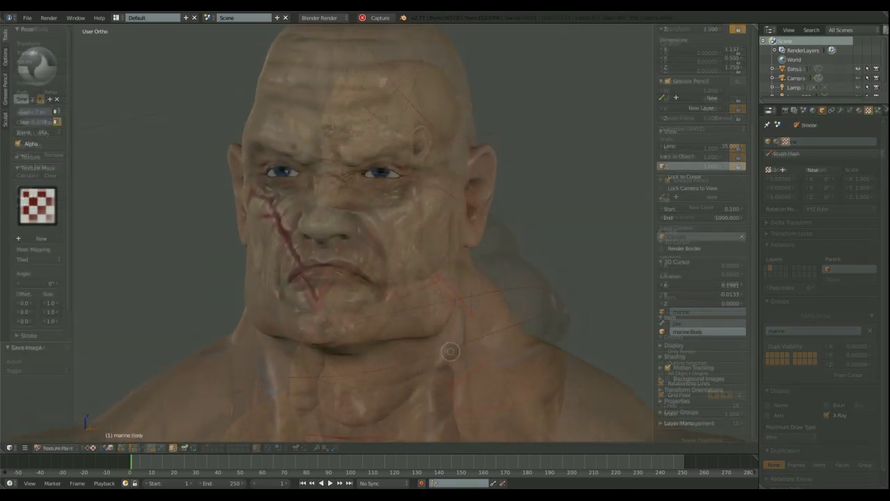
- Examine the painted scar and veins on the body, the green trousers and the boot
mouse_move(445, 209)
middle_down()
mouse_move(469, 212)
mouse_move(483, 352)
mouse_move(534, 321)
middle_up()
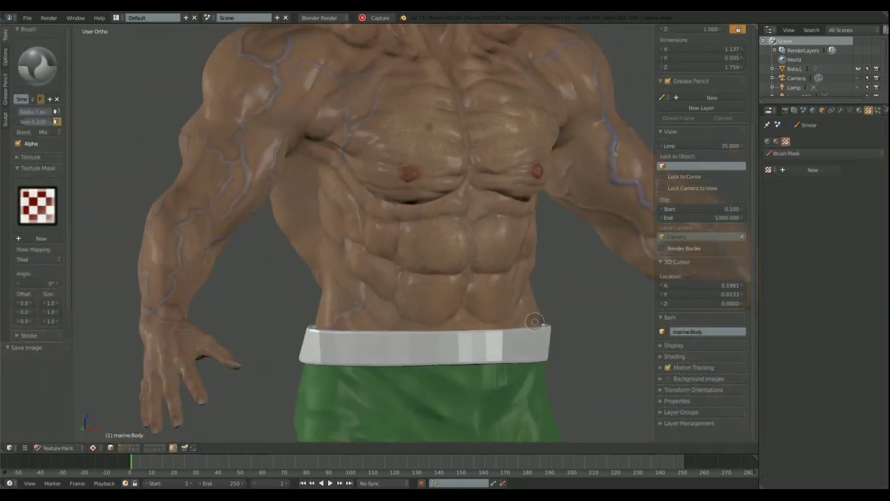
scroll(535, 321, down, 3)
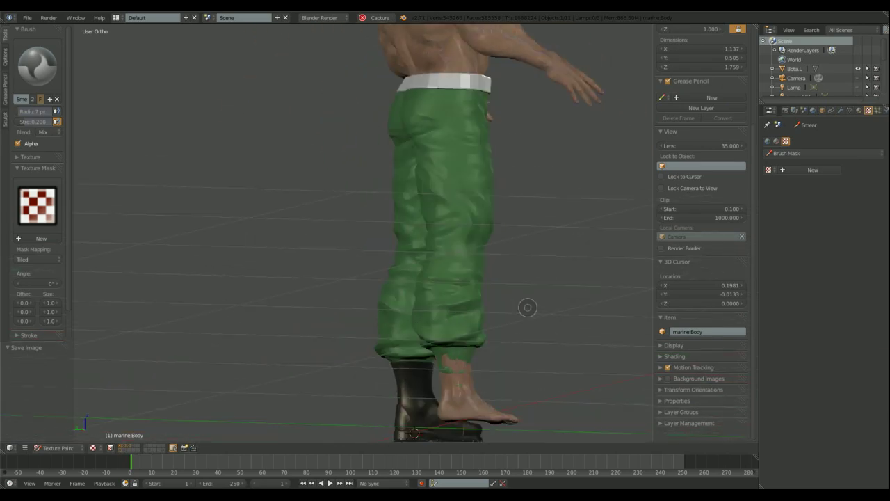
scroll(479, 250, up, 5)
middle_drag(475, 215, 439, 290)
scroll(398, 179, down, 4)
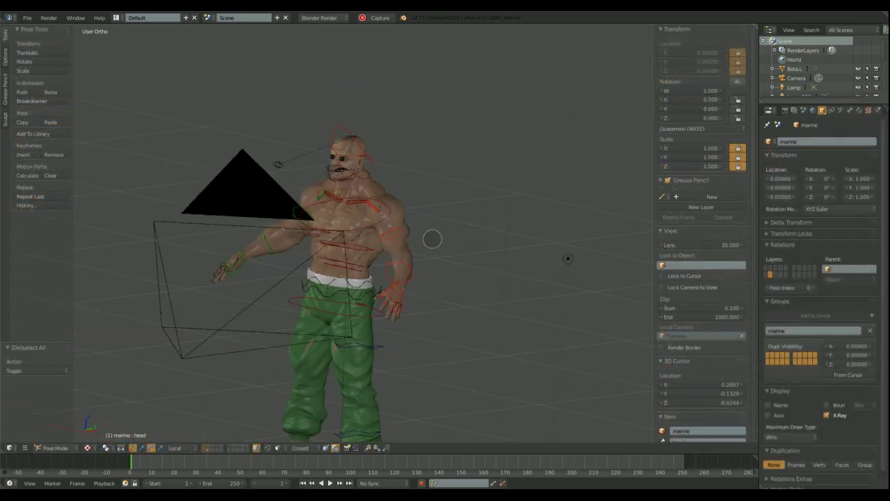
- Look through the scene camera and move it to frame the marine's upper body
scroll(432, 239, up, 5)
middle_drag(432, 238, 482, 187)
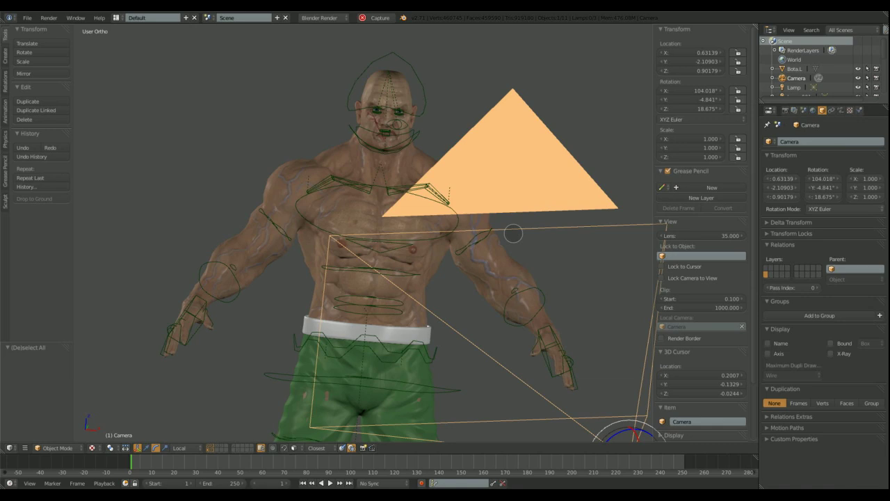
key(KP_0)
key(g)
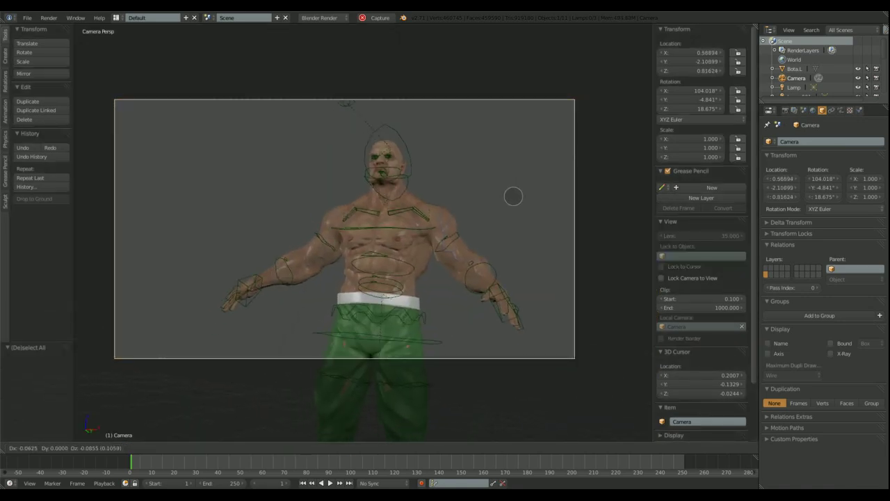
click(514, 199)
- Put the marine rig in Pose Mode and try to raise the left arm by rotating its upper arm bone
right_click(411, 146)
key(ctrl+Tab)
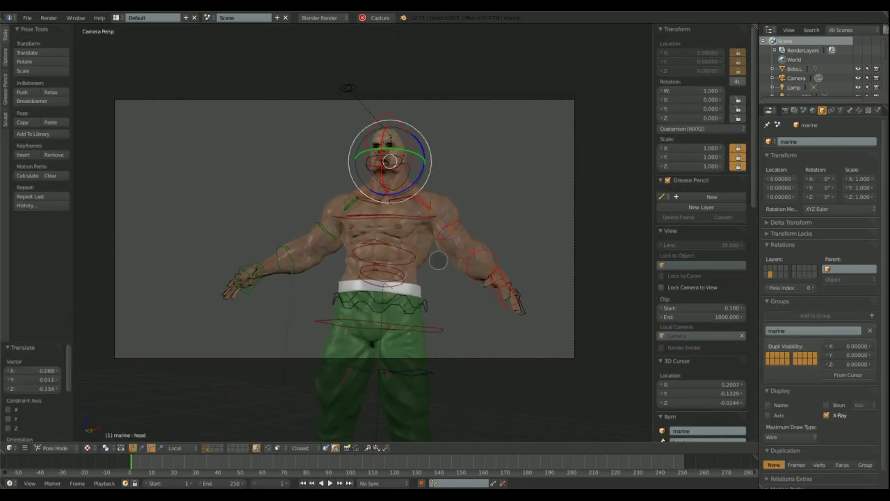
scroll(438, 260, up, 3)
key(ctrl+Tab)
right_click(483, 218)
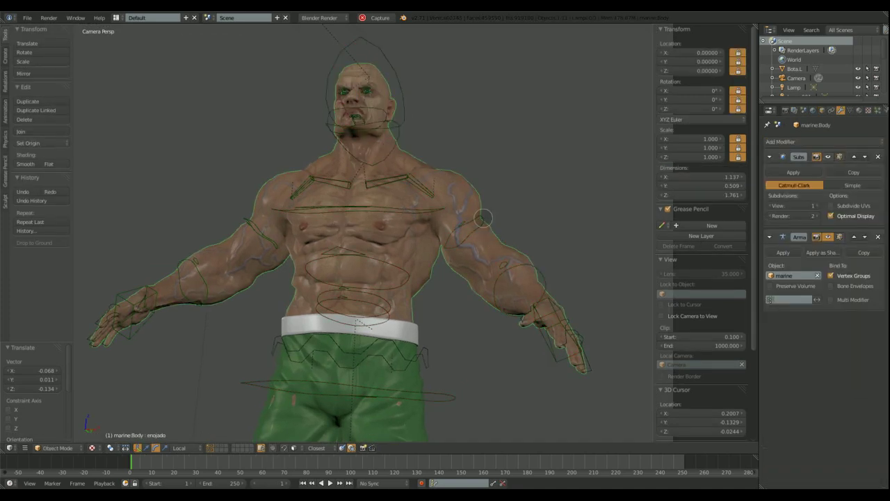
right_click(483, 218)
key(r)
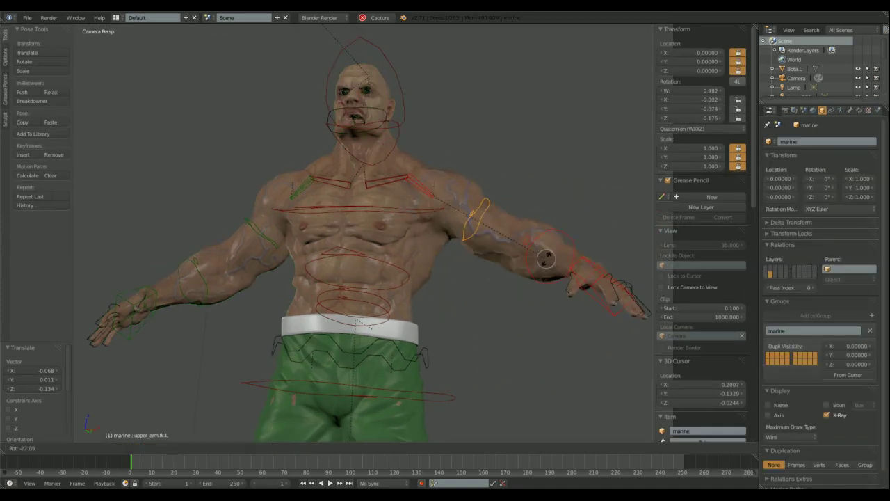
right_click(546, 259)
scroll(487, 278, down, 3)
click(25, 448)
mouse_move(39, 418)
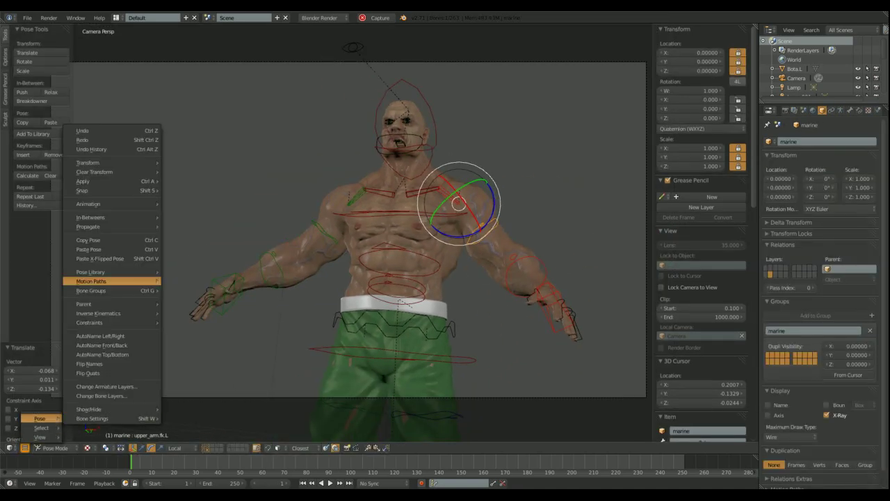
mouse_move(90, 272)
click(195, 272)
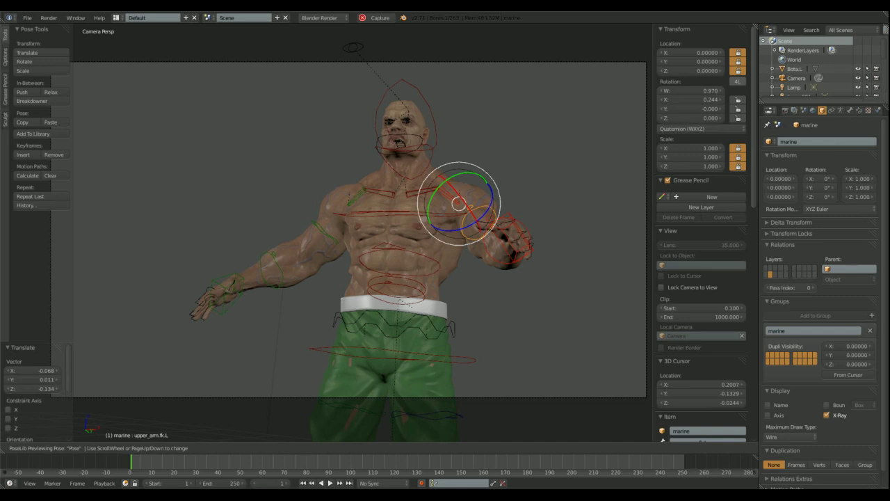
key(Escape)
- Select all bones of the rig and apply the stored pose from the pose library
key(a)
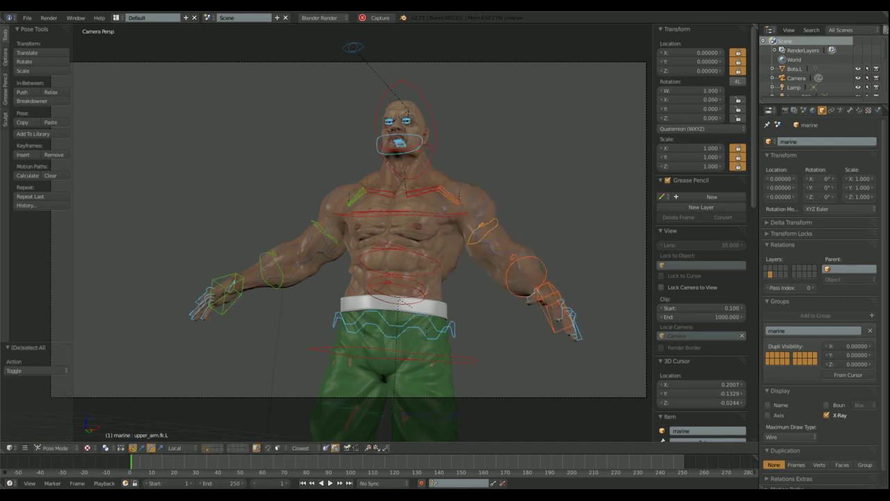
click(25, 448)
mouse_move(39, 418)
mouse_move(90, 272)
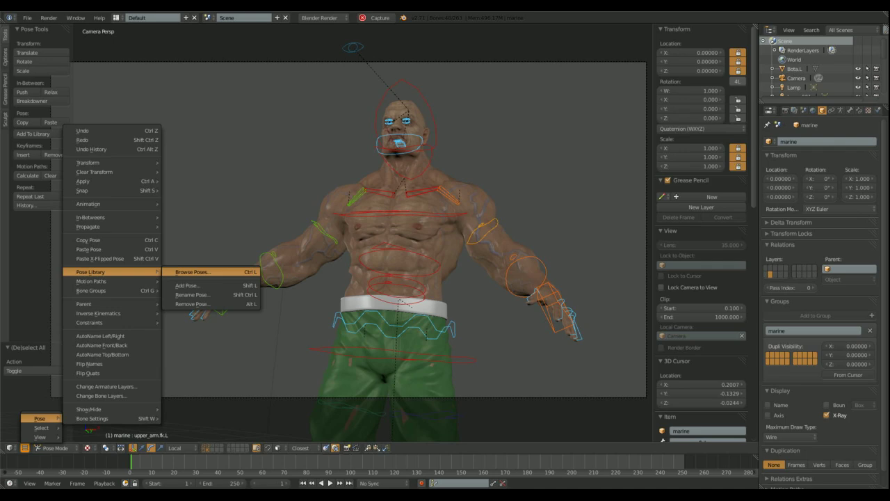
click(201, 272)
key(Return)
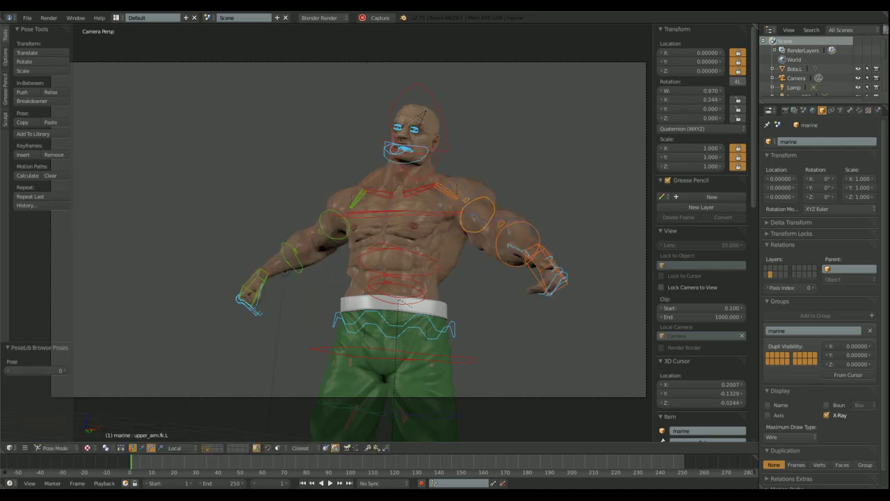
- Move the gaze control bone in front of the face to redirect the marine's eyes
scroll(323, 230, up, 3)
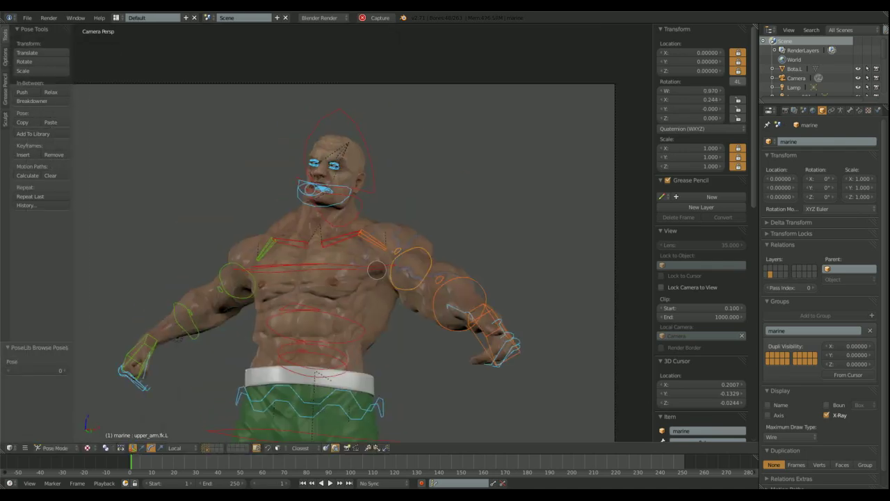
scroll(344, 263, up, 5)
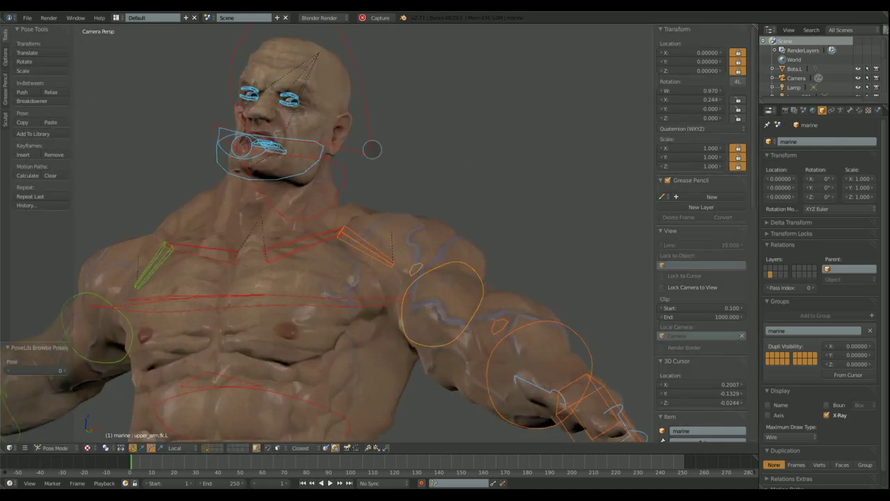
right_click(299, 296)
key(g)
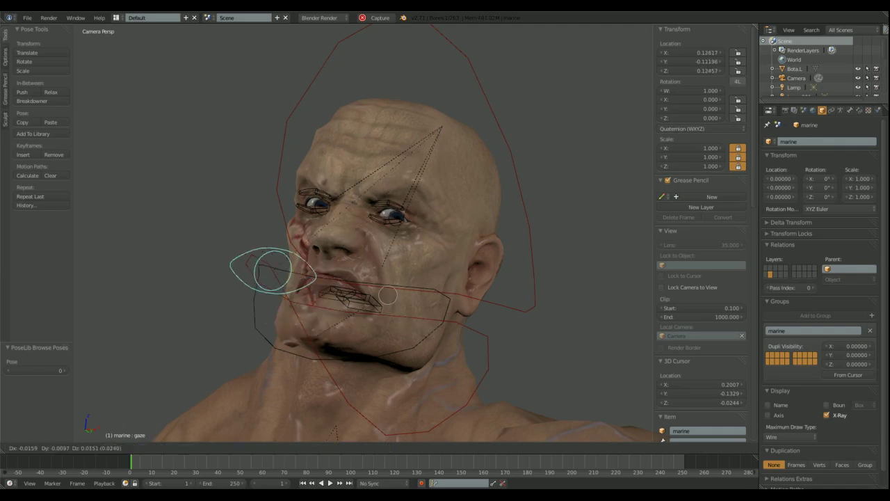
click(390, 279)
scroll(476, 283, down, 4)
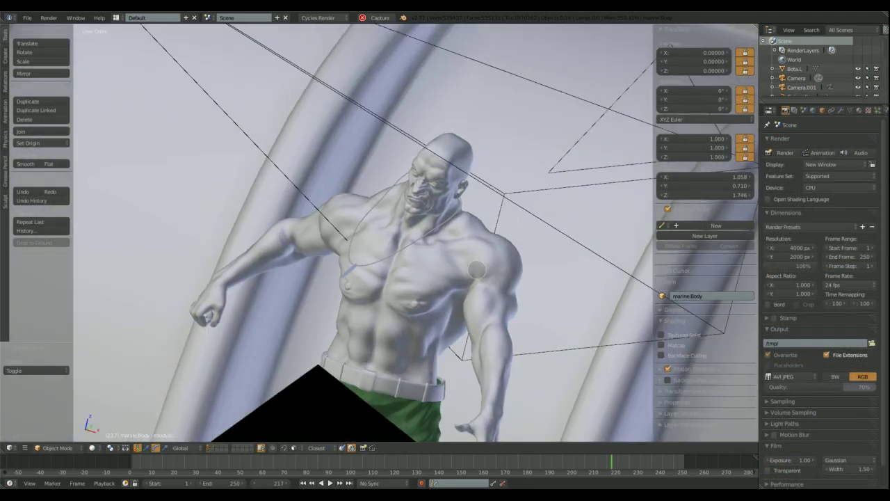
- Deselect everything and examine the posed marine in the final scene from several angles
key(a)
middle_drag(361, 236, 306, 222)
scroll(362, 236, up, 5)
middle_drag(511, 304, 429, 198)
scroll(521, 246, up, 5)
scroll(452, 240, up, 3)
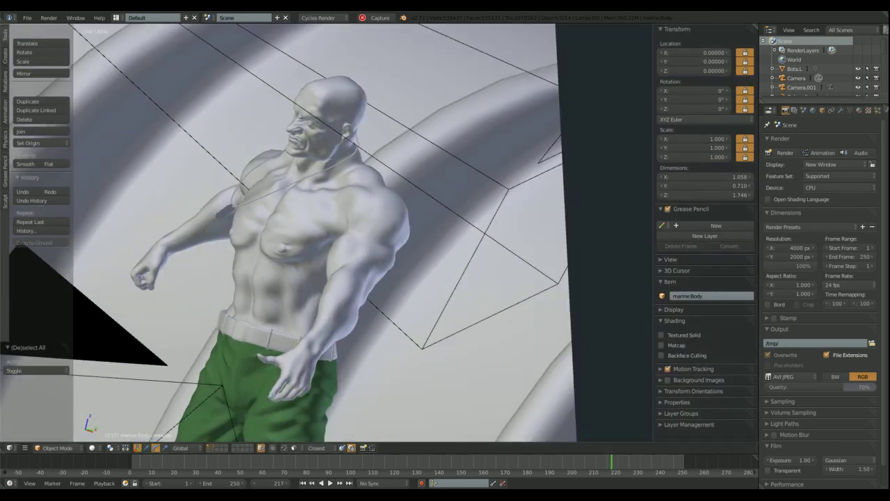